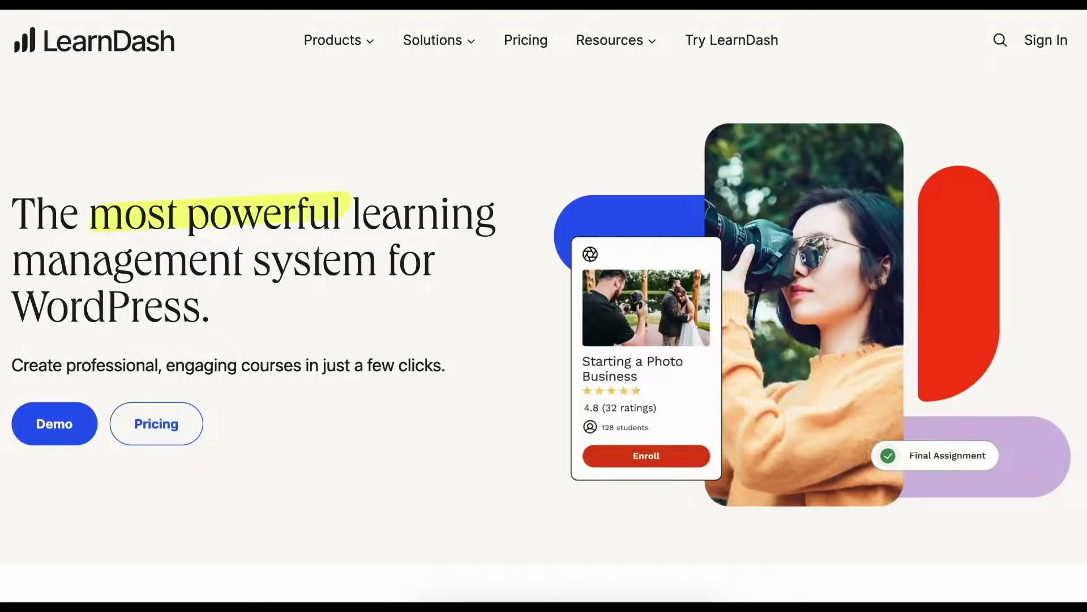
# Step: Scroll down the academy course list and open the WordPress for E-Commerce course page
pyautogui.scroll(-5, 544, 340)
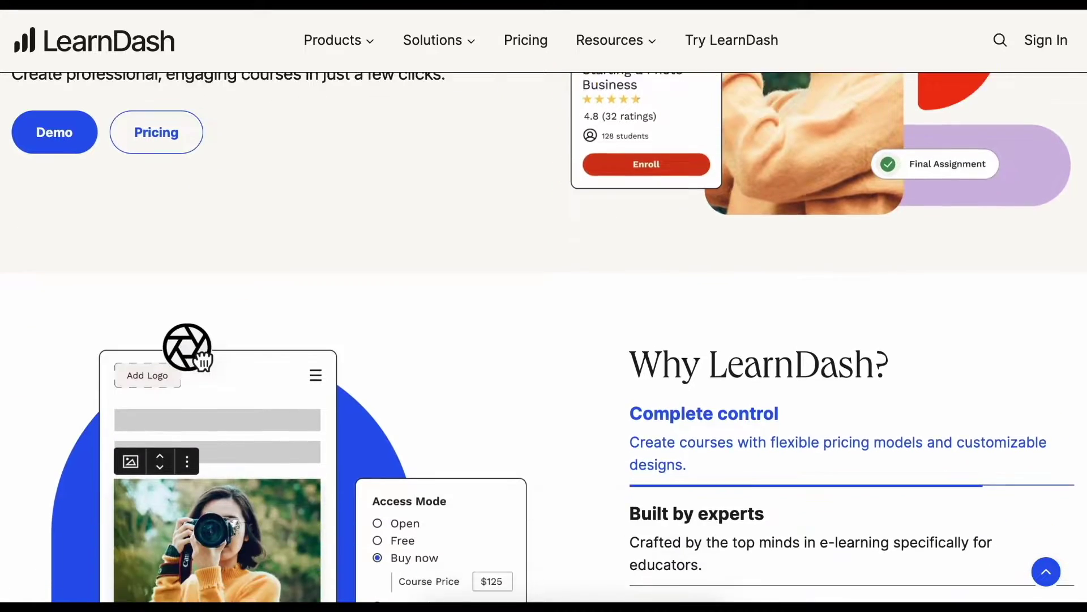
pyautogui.scroll(-7, 544, 340)
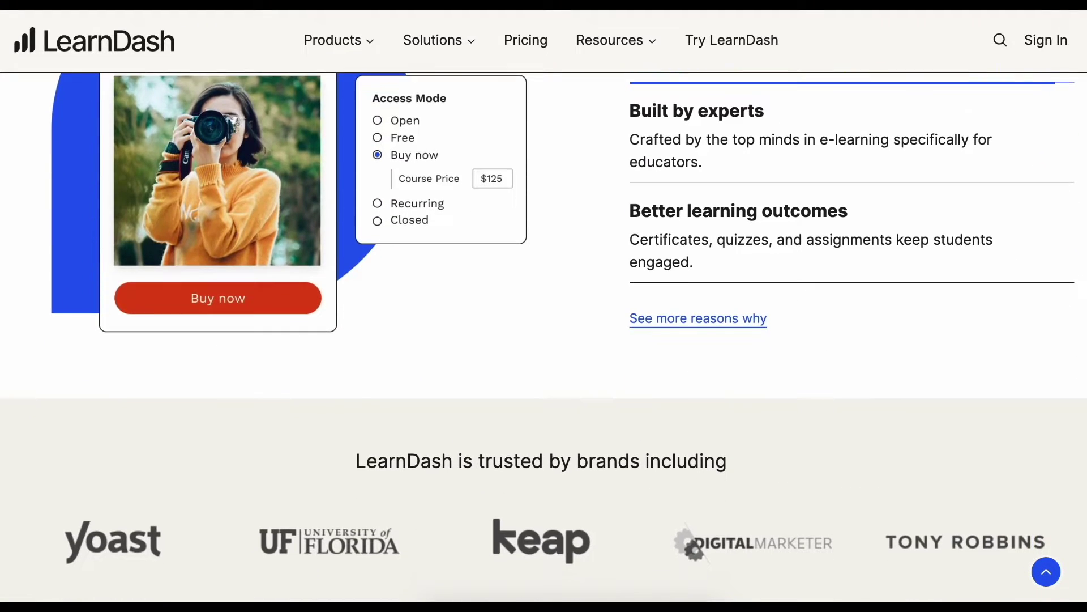
pyautogui.scroll(-10, 543, 340)
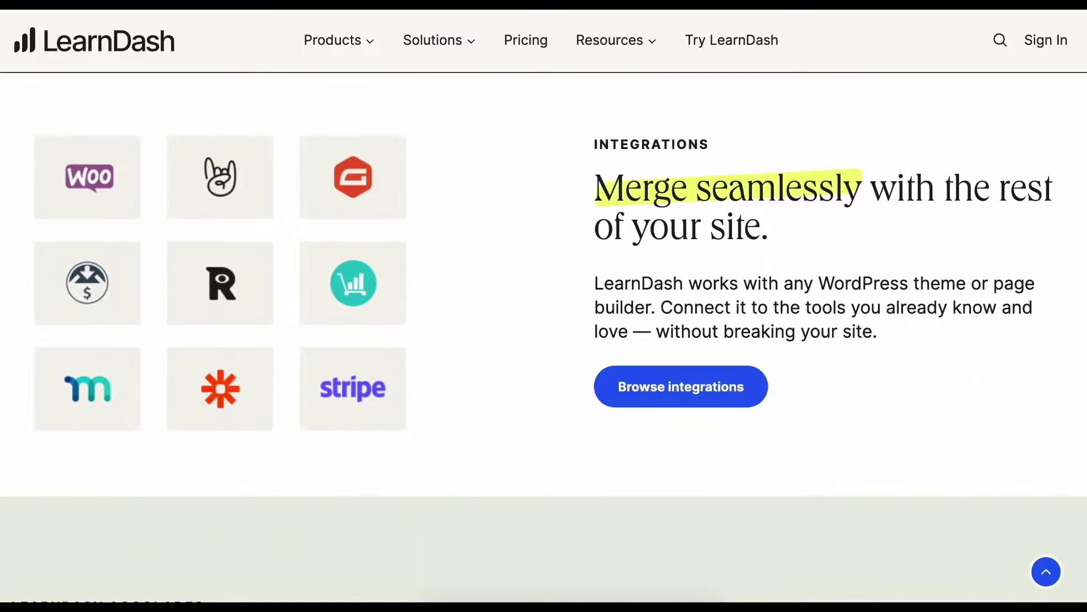
pyautogui.scroll(-11, 544, 340)
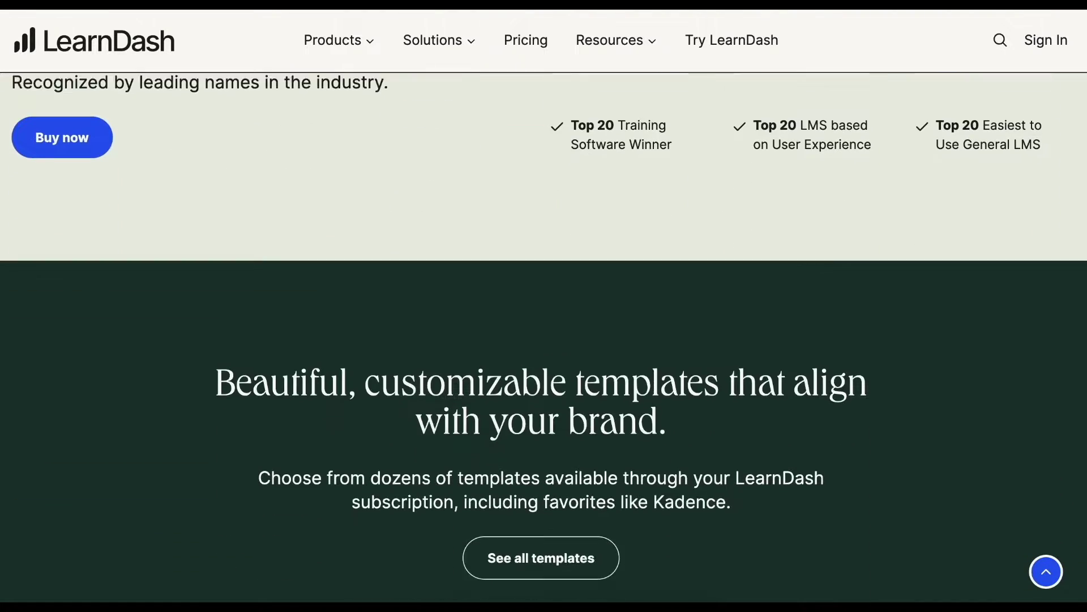
pyautogui.scroll(-8, 544, 340)
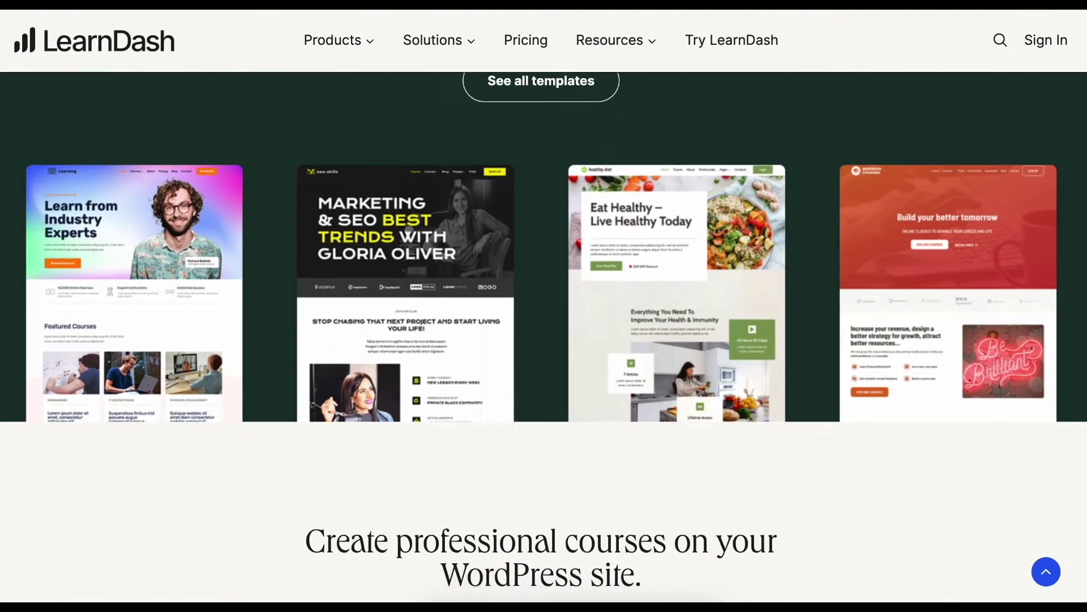
pyautogui.scroll(-11, 544, 340)
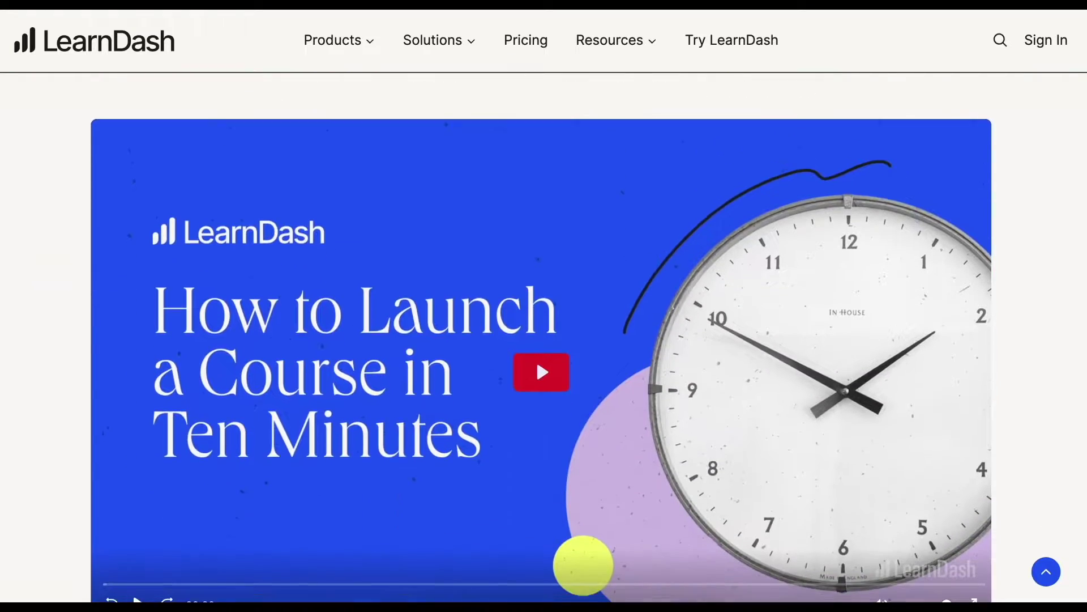
pyautogui.scroll(-11, 544, 340)
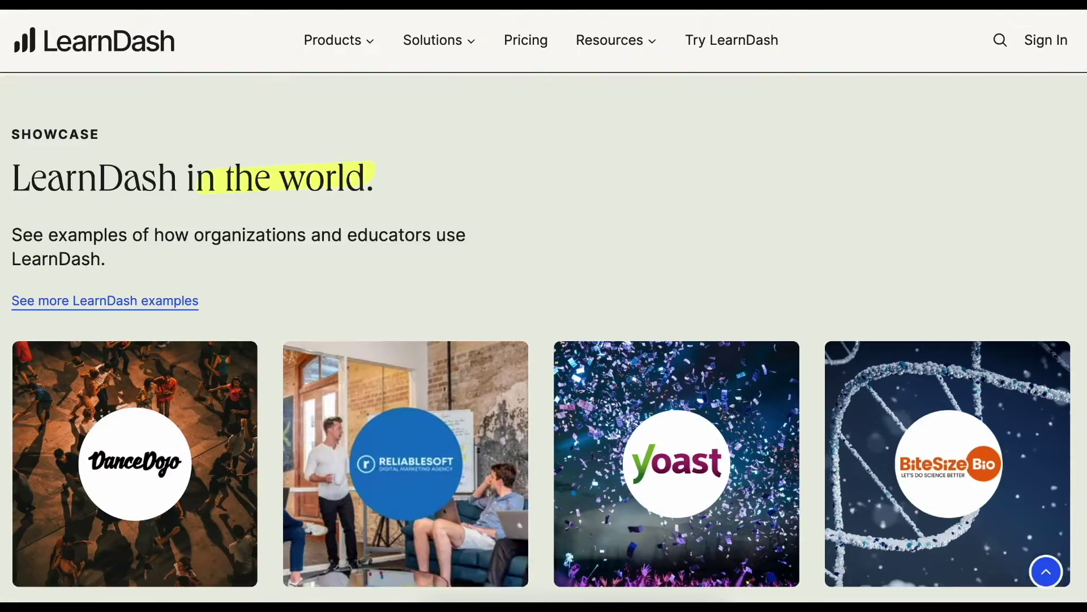
pyautogui.scroll(-11, 544, 340)
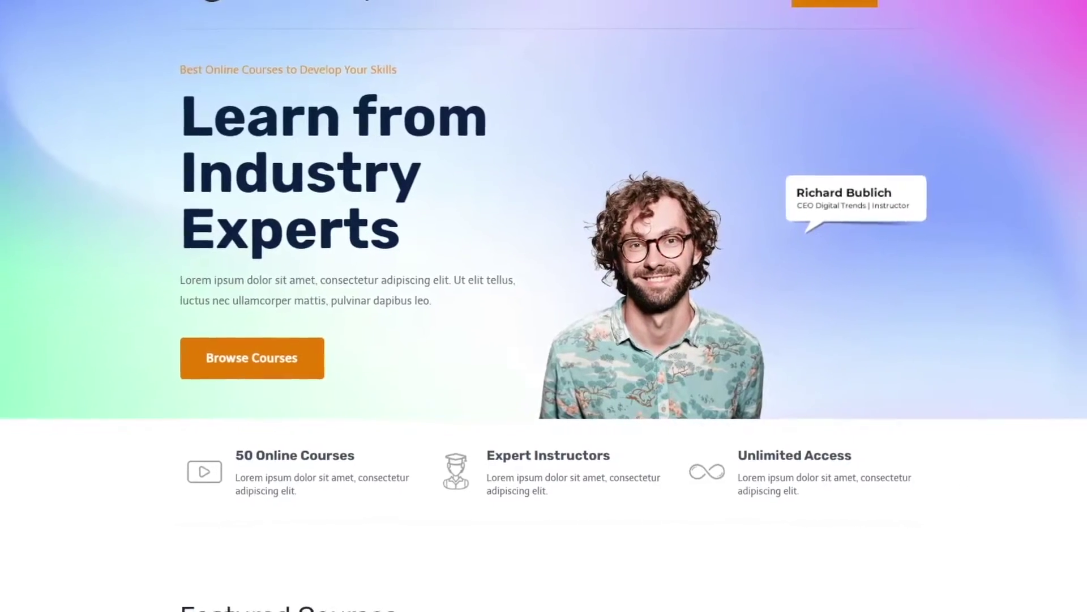
pyautogui.scroll(-1, 422, 270)
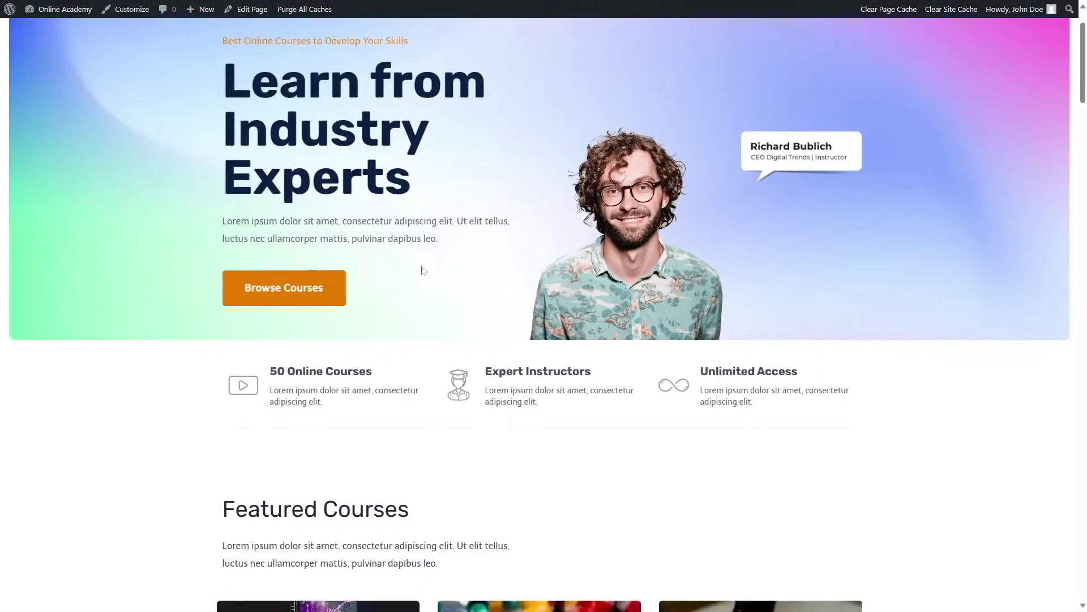
pyautogui.scroll(-10, 422, 270)
pyautogui.scroll(6, 420, 266)
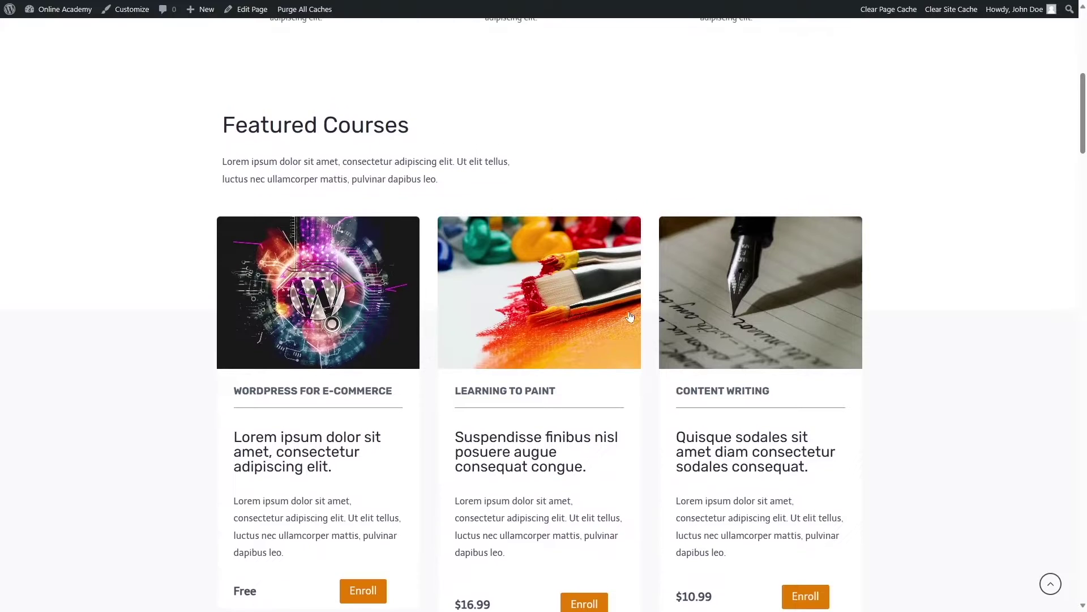
pyautogui.scroll(-2, 712, 230)
pyautogui.click(366, 225)
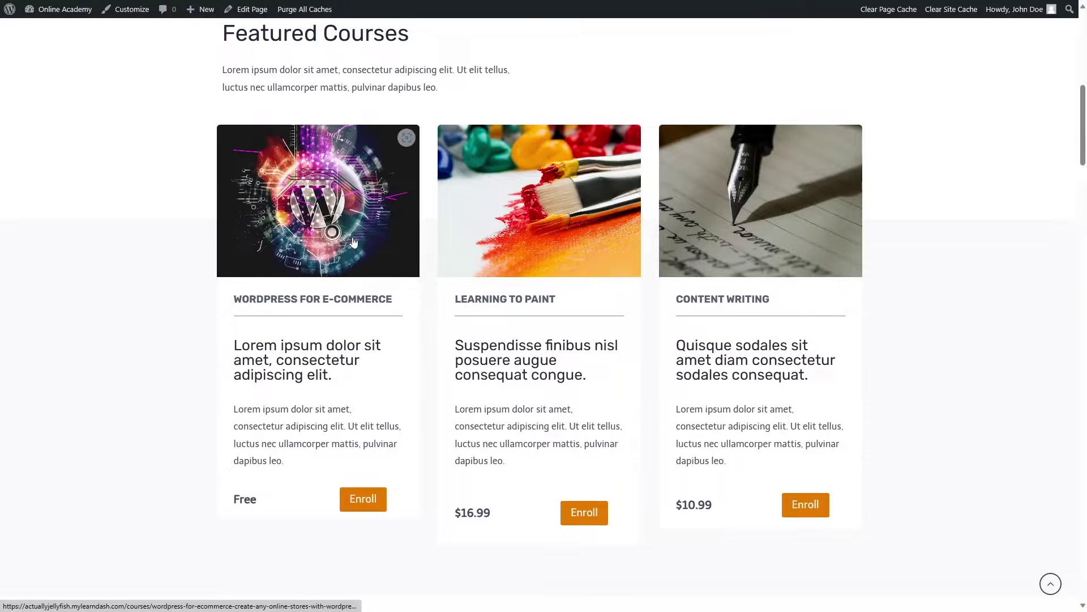
# Step: Expand and collapse the Introduction lesson's topics, then go to the admin Dashboard
pyautogui.click(802, 404)
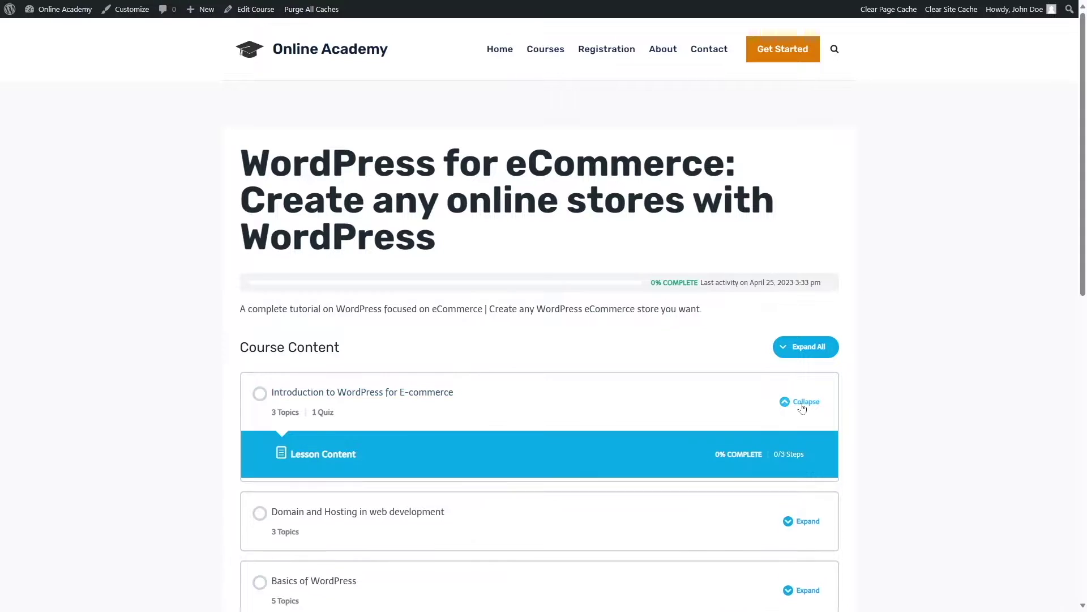
pyautogui.scroll(-5, 796, 399)
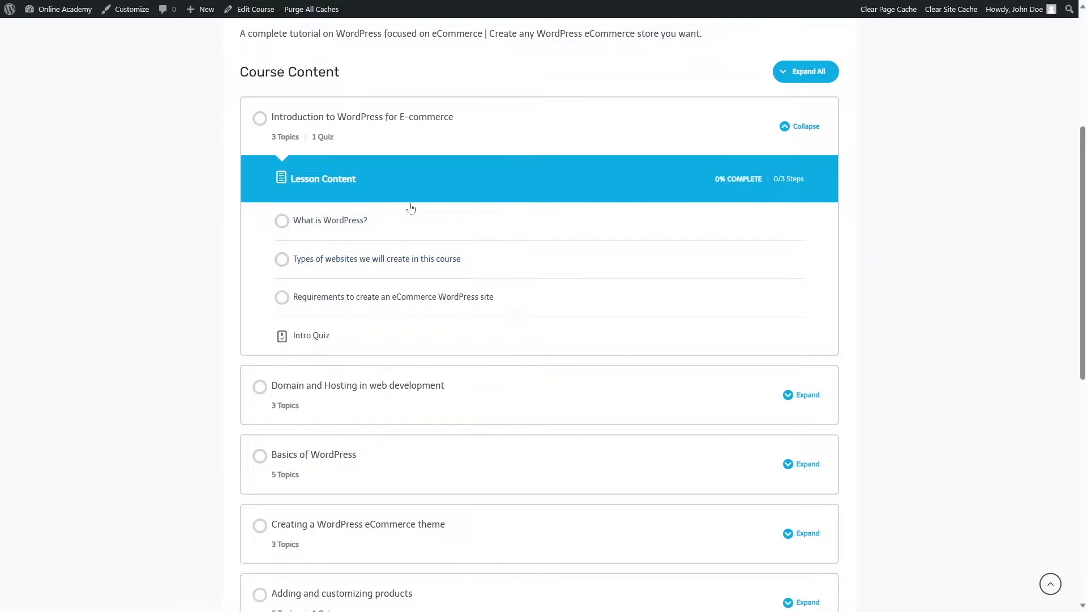
pyautogui.click(808, 130)
pyautogui.scroll(5, 645, 327)
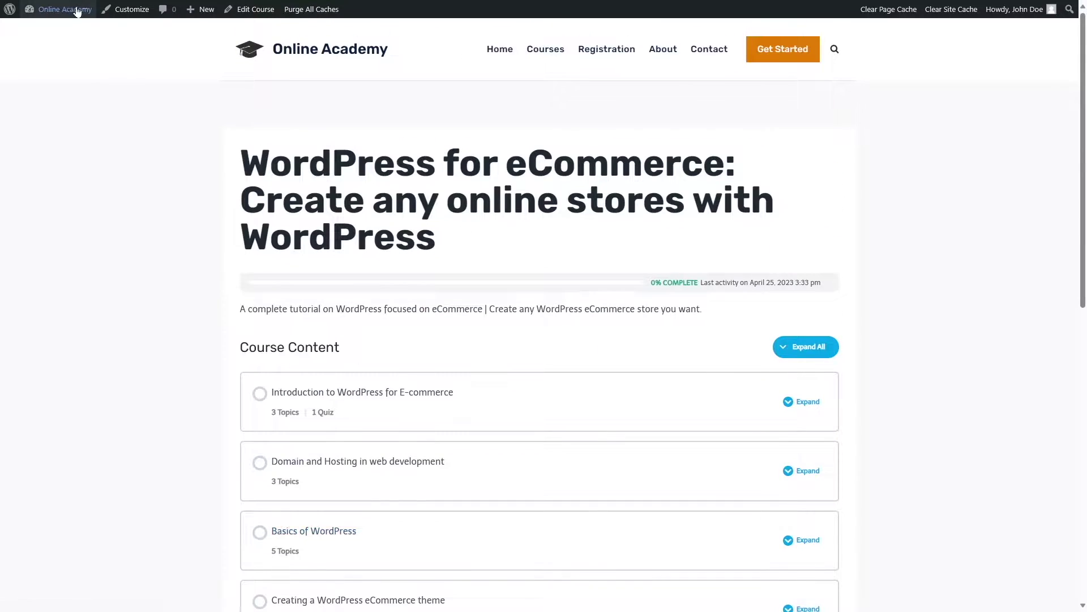
pyautogui.click(60, 31)
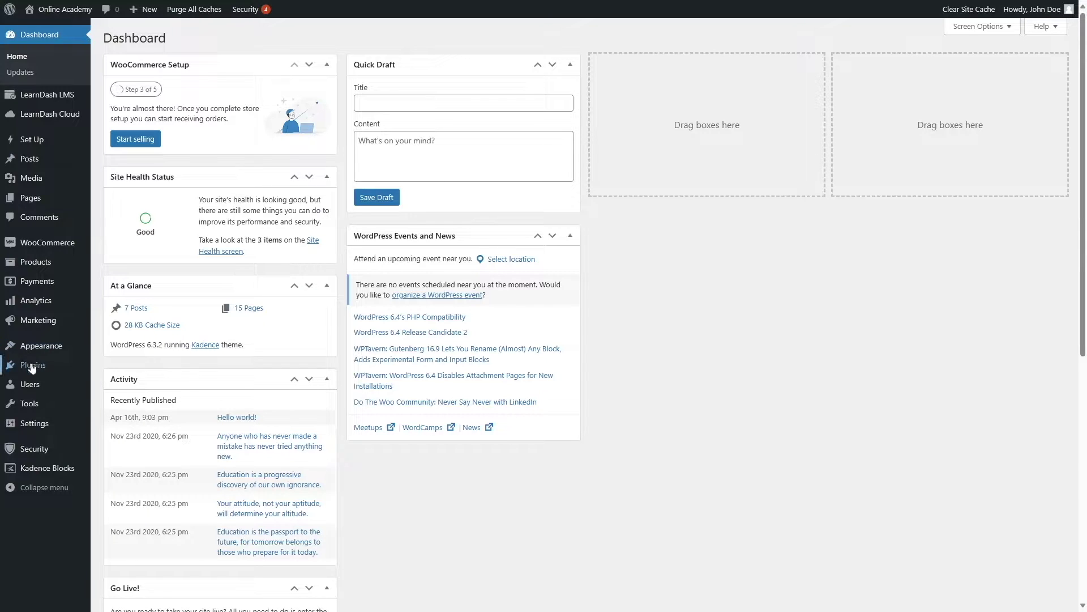
# Step: Search plugins for 'Video conference with Zoom', then install and activate Video Conferencing with Zoom
pyautogui.moveTo(25, 368)
pyautogui.click(117, 383)
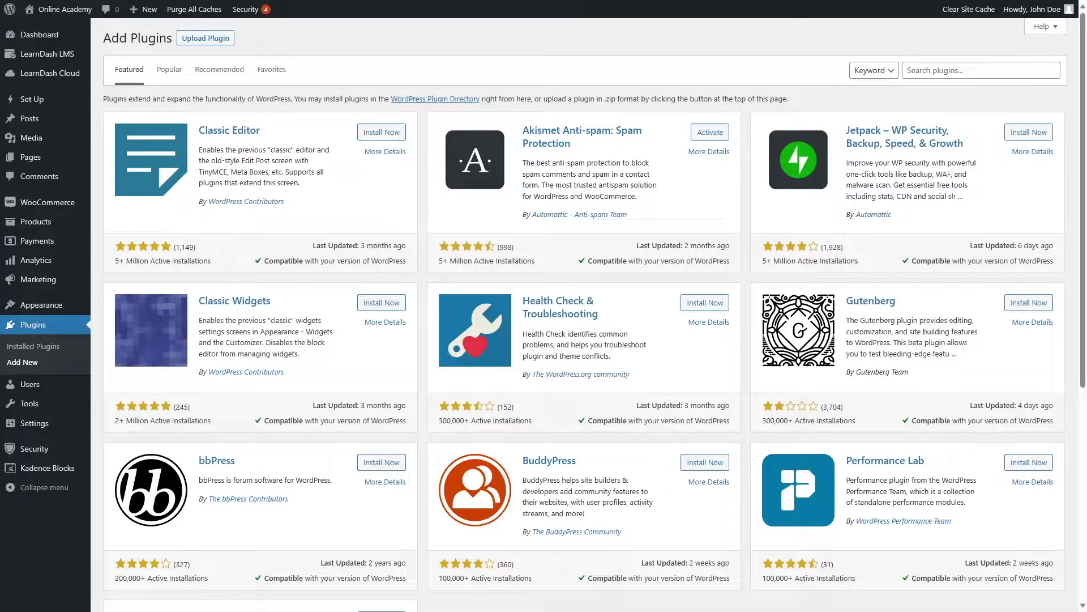
pyautogui.write('Video conference with Zoom')
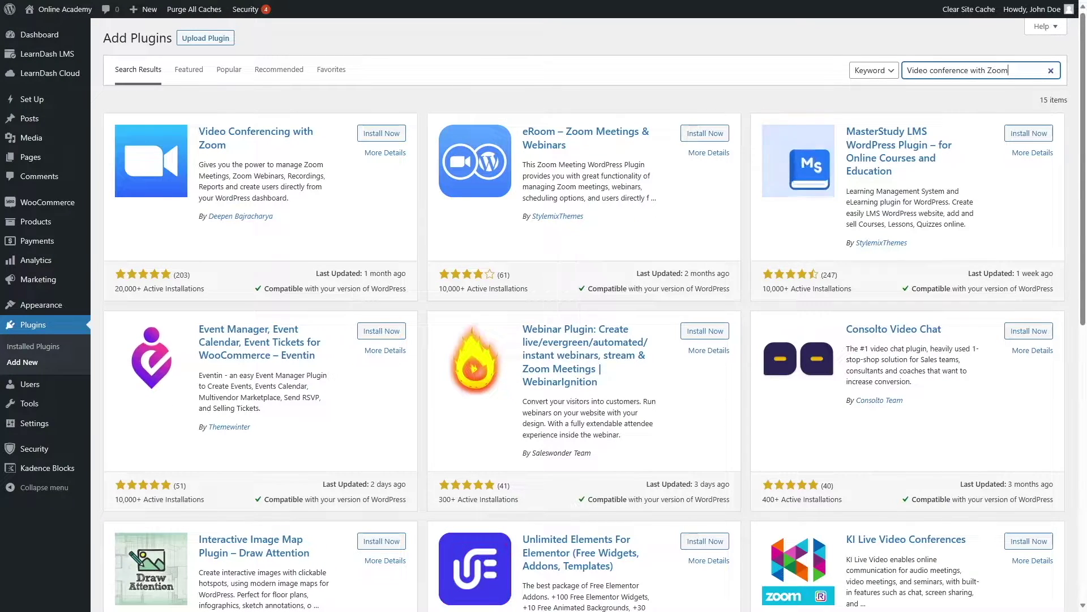
pyautogui.click(371, 138)
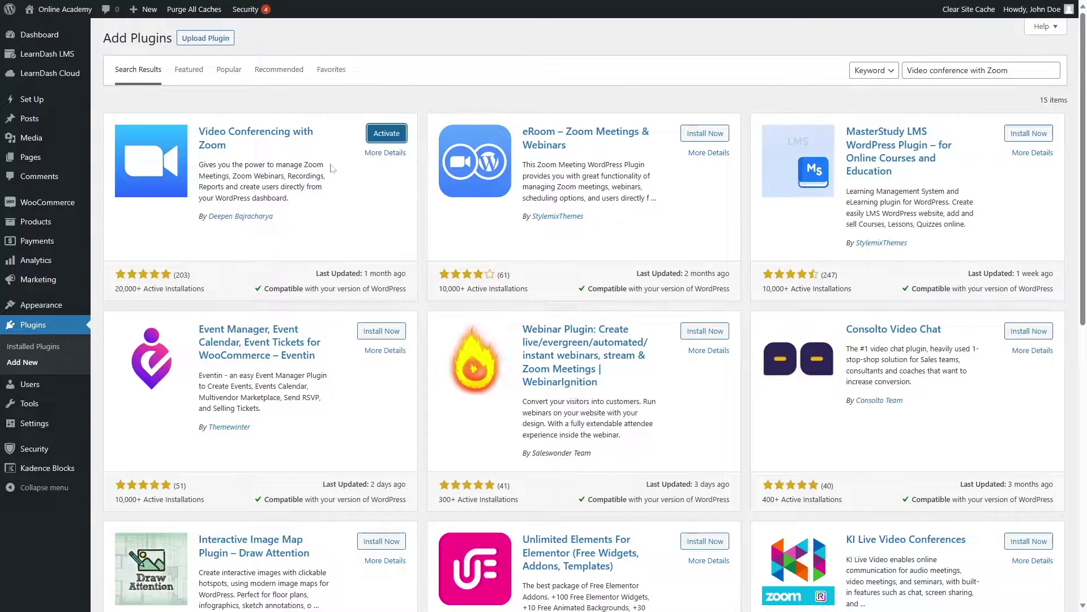
pyautogui.click(384, 137)
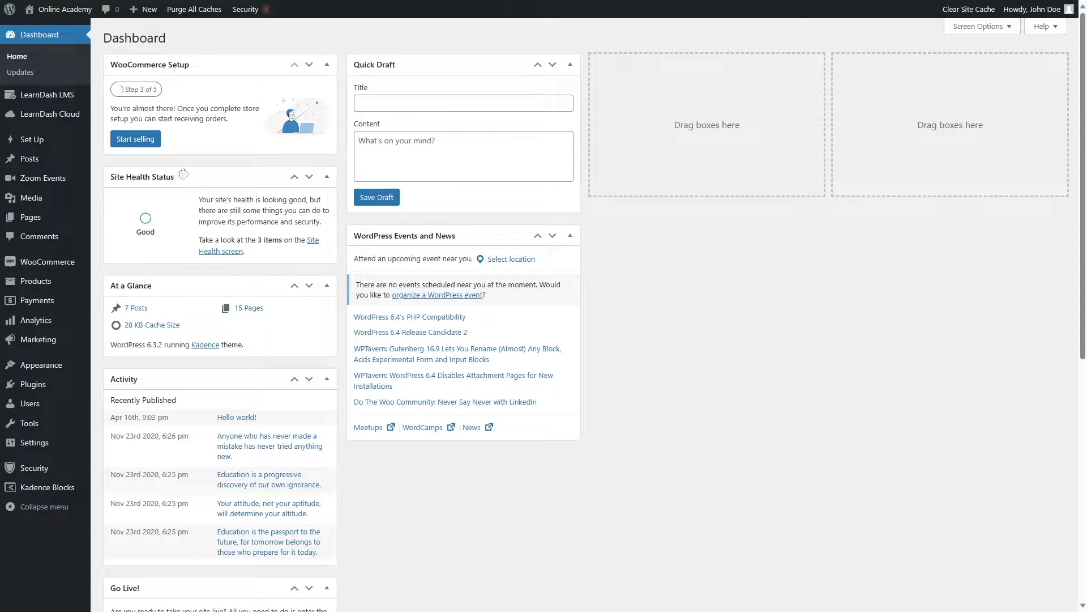
# Step: Go through Zoom Events' All Events to its Settings page with empty OAuth and SDK fields
pyautogui.moveTo(53, 183)
pyautogui.click(32, 185)
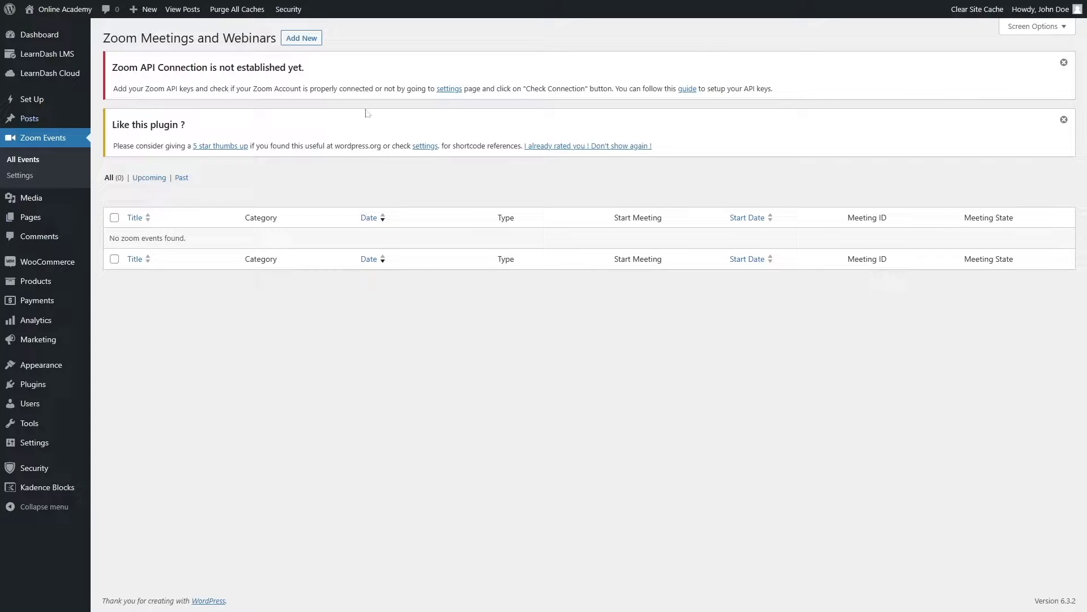
pyautogui.click(32, 177)
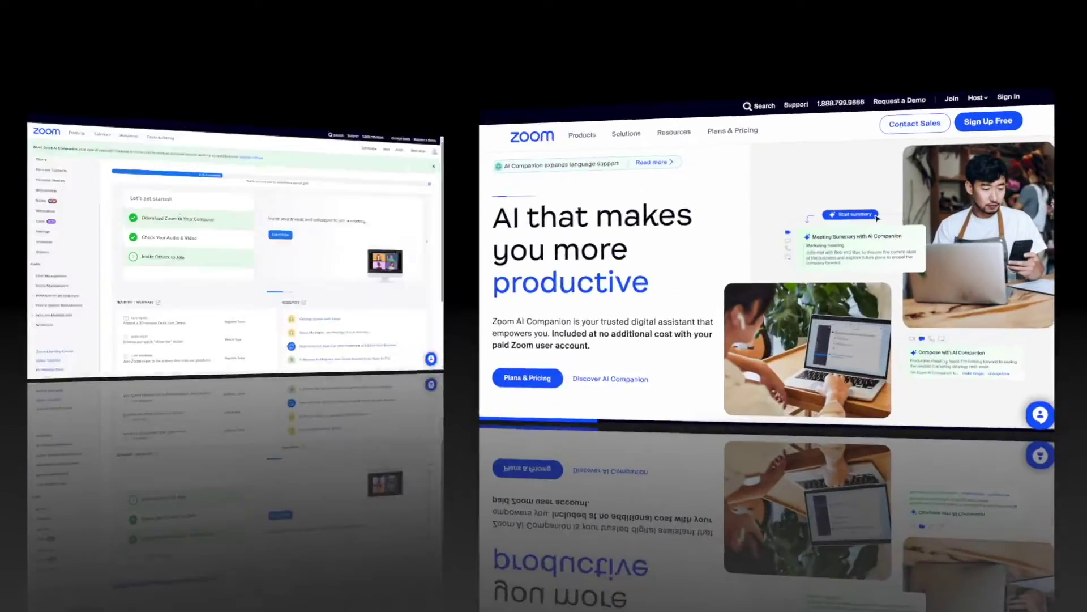
# Step: Open App Marketplace from Admin > Advanced in the Zoom portal sidebar
pyautogui.scroll(-5, 544, 339)
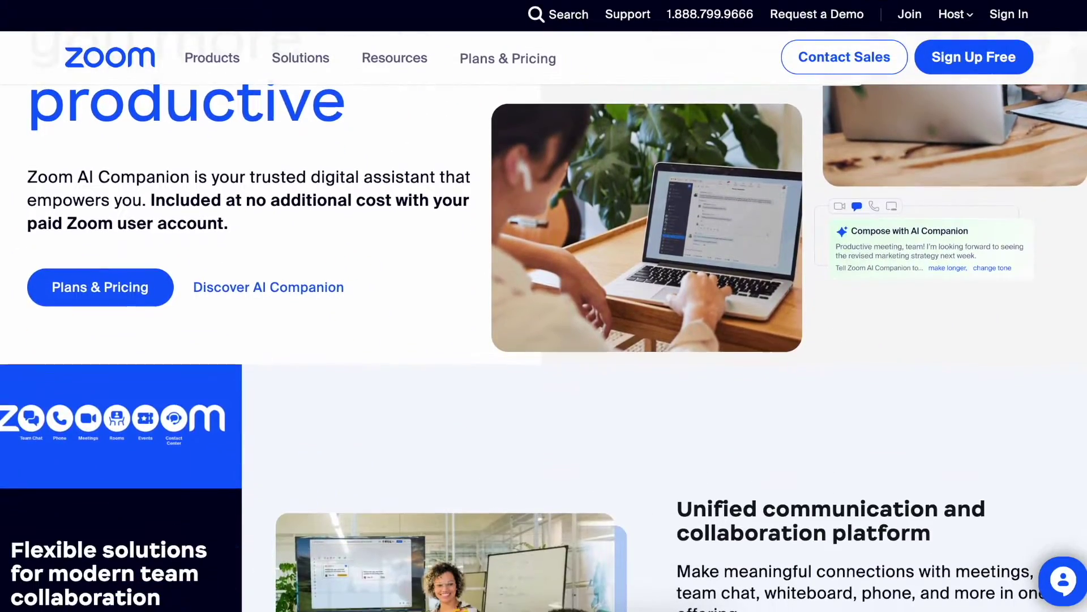
pyautogui.scroll(-5, 544, 340)
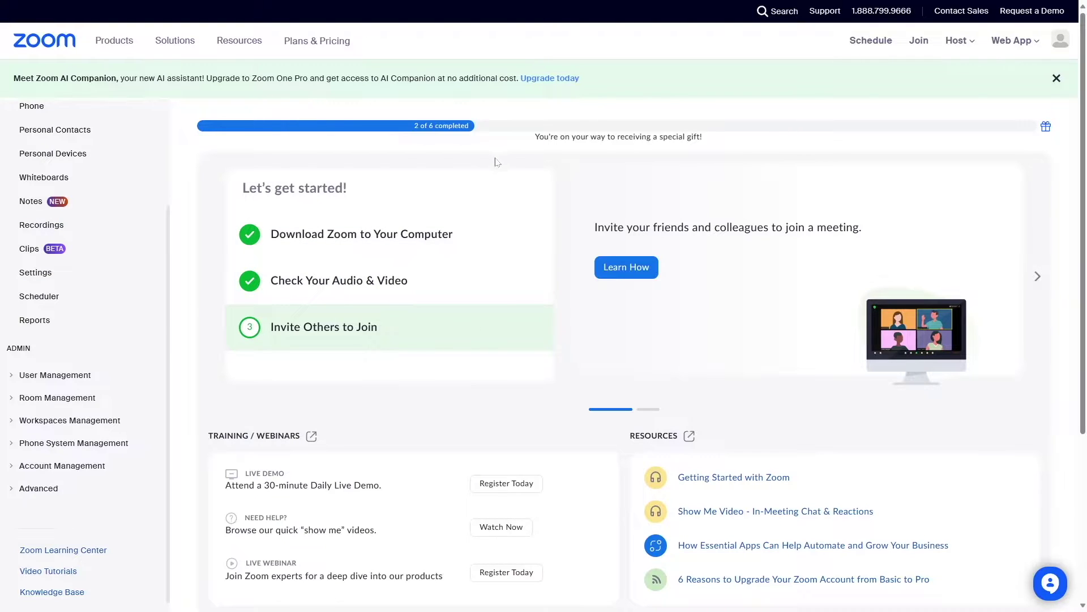
pyautogui.scroll(-3, 78, 383)
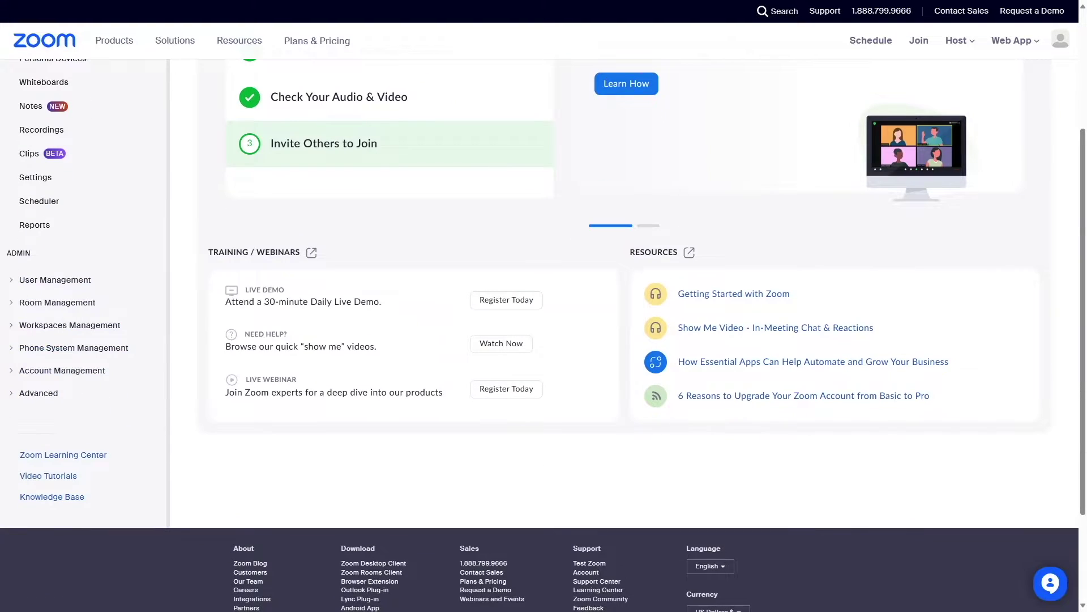
pyautogui.click(14, 398)
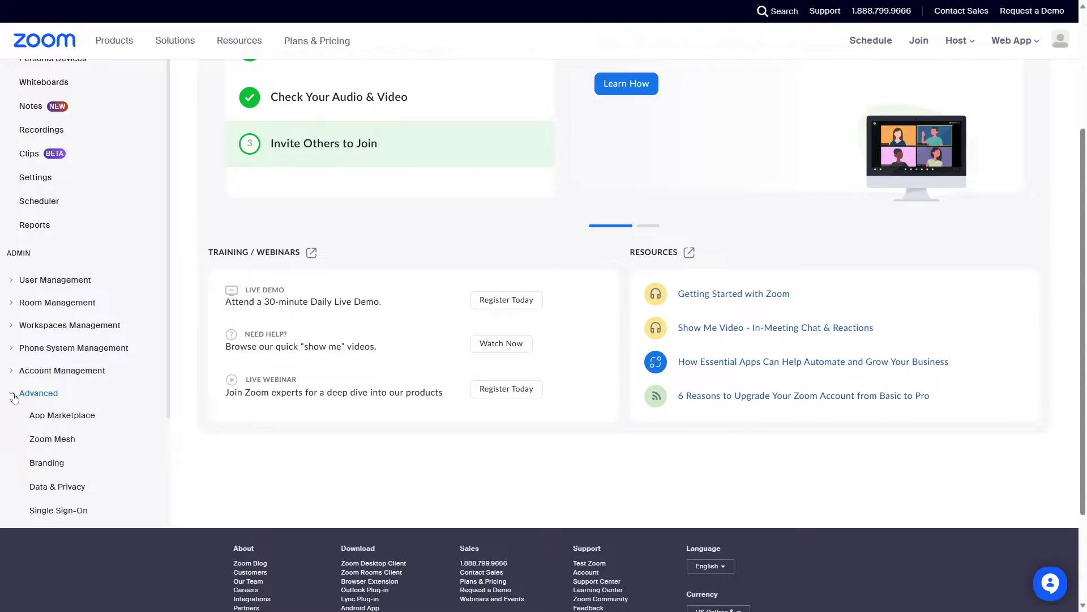
pyautogui.click(42, 419)
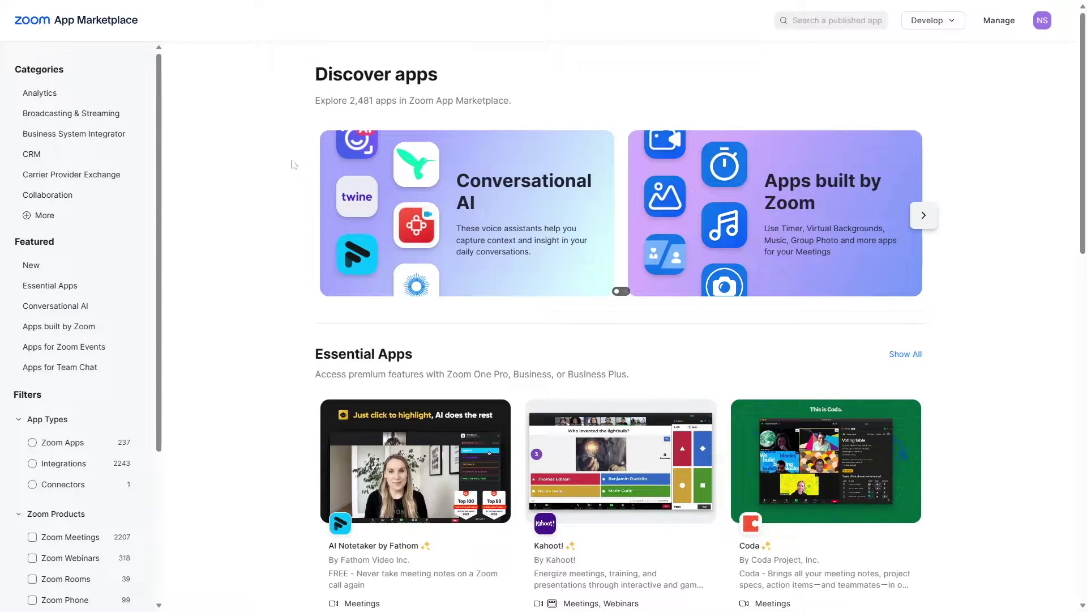
# Step: Choose Develop > Build App and pick the Server-to-Server OAuth app type
pyautogui.moveTo(955, 21)
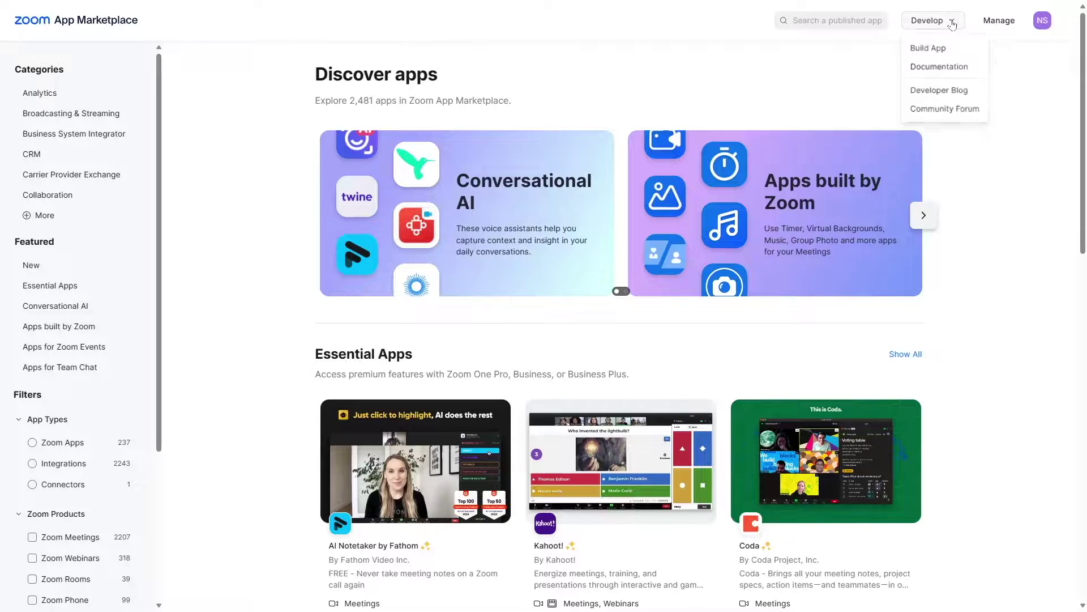
pyautogui.click(921, 53)
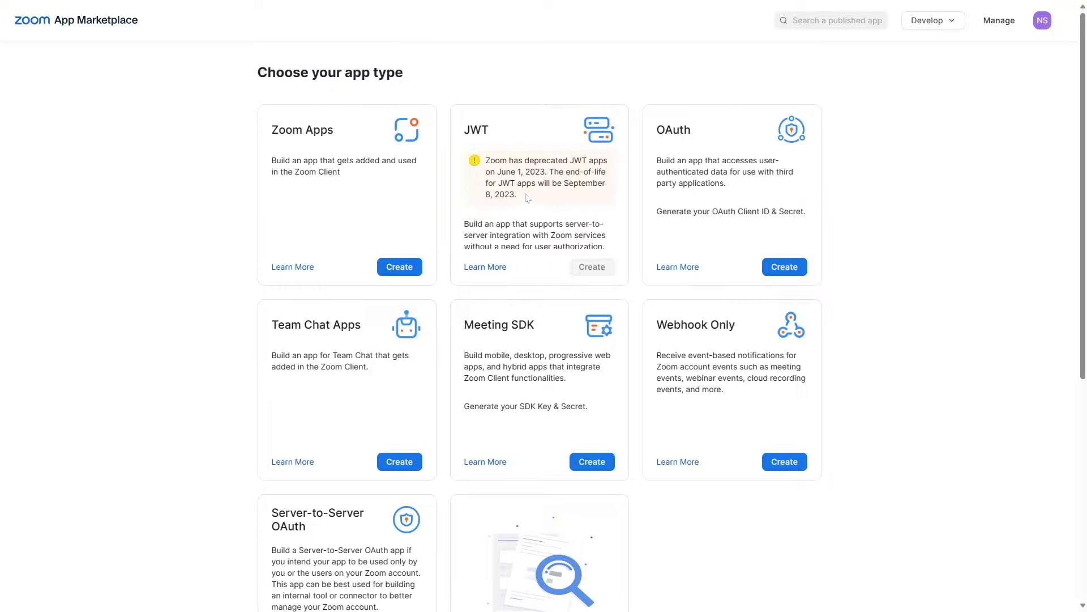
pyautogui.scroll(-3, 259, 162)
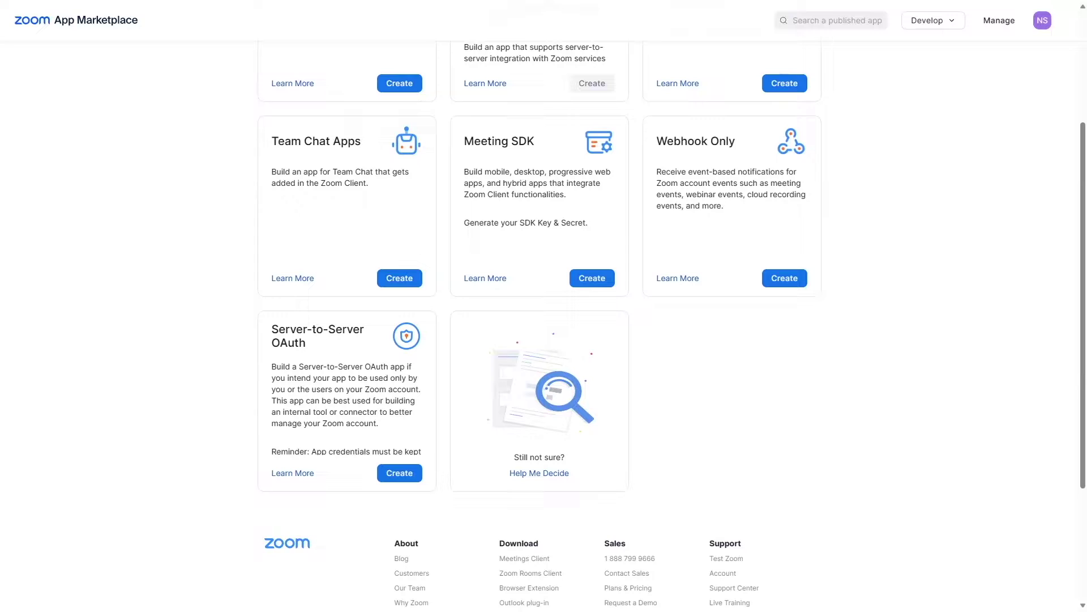
pyautogui.click(399, 473)
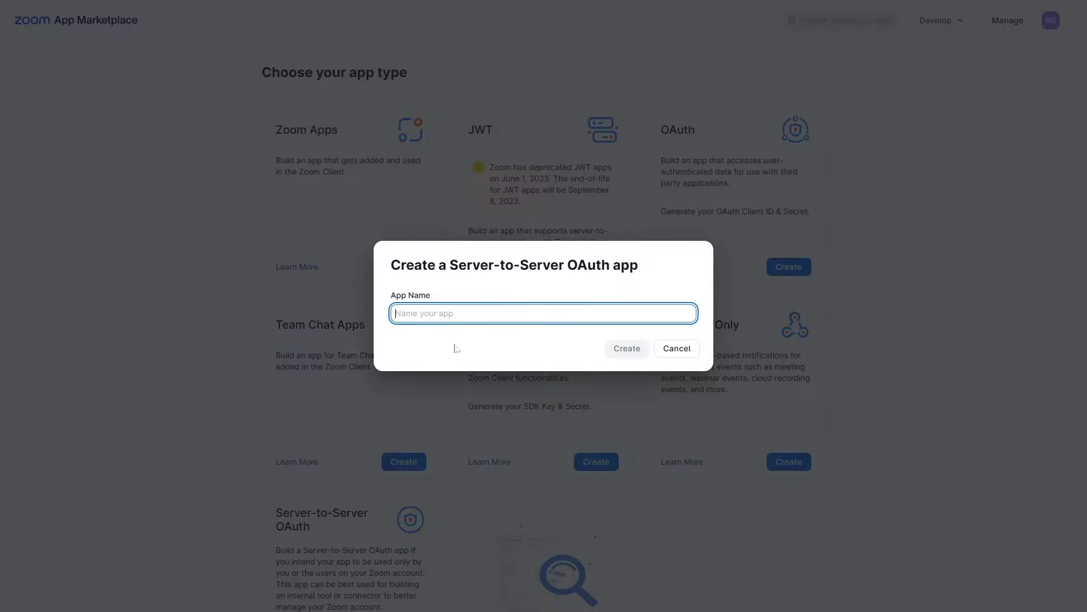
# Step: Create the Server-to-Server OAuth app 'LearnDash live class' and view its generated credentials
pyautogui.write('LearnDash live class')
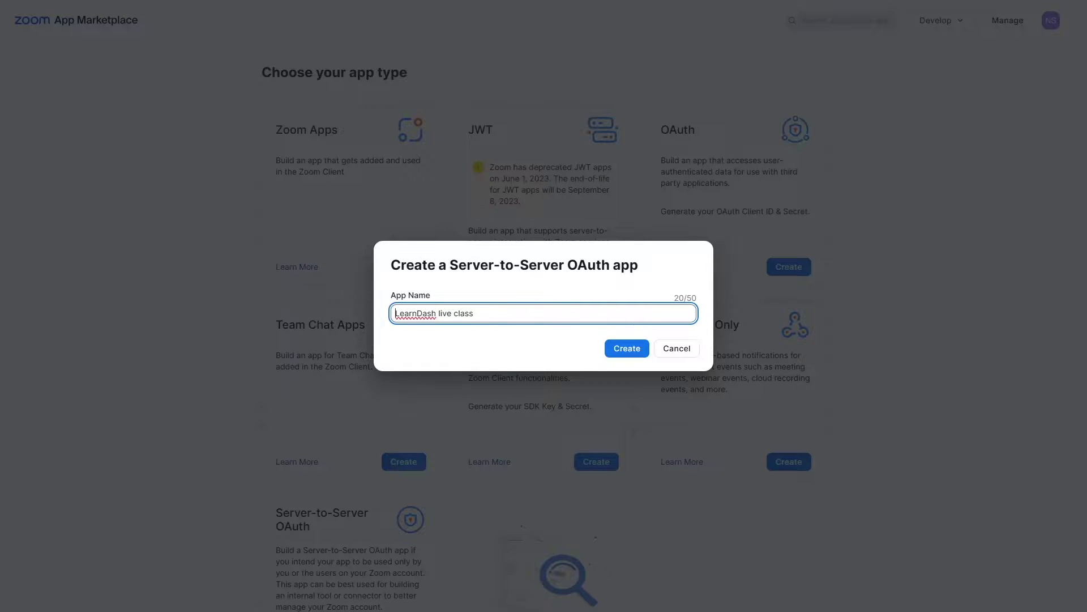
pyautogui.hotkey('shift', 'Right')
pyautogui.hotkey('shift', 'Right')
pyautogui.hotkey('shift', 'Right')
pyautogui.hotkey('shift', 'Right')
pyautogui.hotkey('shift', 'Right')
pyautogui.hotkey('shift', 'Right')
pyautogui.hotkey('shift', 'Right')
pyautogui.hotkey('shift', 'Right')
pyautogui.hotkey('shift', 'Right')
pyautogui.hotkey('shift', 'Right')
pyautogui.hotkey('shift', 'Right')
pyautogui.hotkey('shift', 'Right')
pyautogui.hotkey('shift', 'Right')
pyautogui.hotkey('shift', 'Right')
pyautogui.hotkey('shift', 'Right')
pyautogui.hotkey('shift', 'Right')
pyautogui.hotkey('shift', 'Right')
pyautogui.hotkey('shift', 'Right')
pyautogui.hotkey('shift', 'Right')
pyautogui.hotkey('shift', 'Right')
pyautogui.click(614, 348)
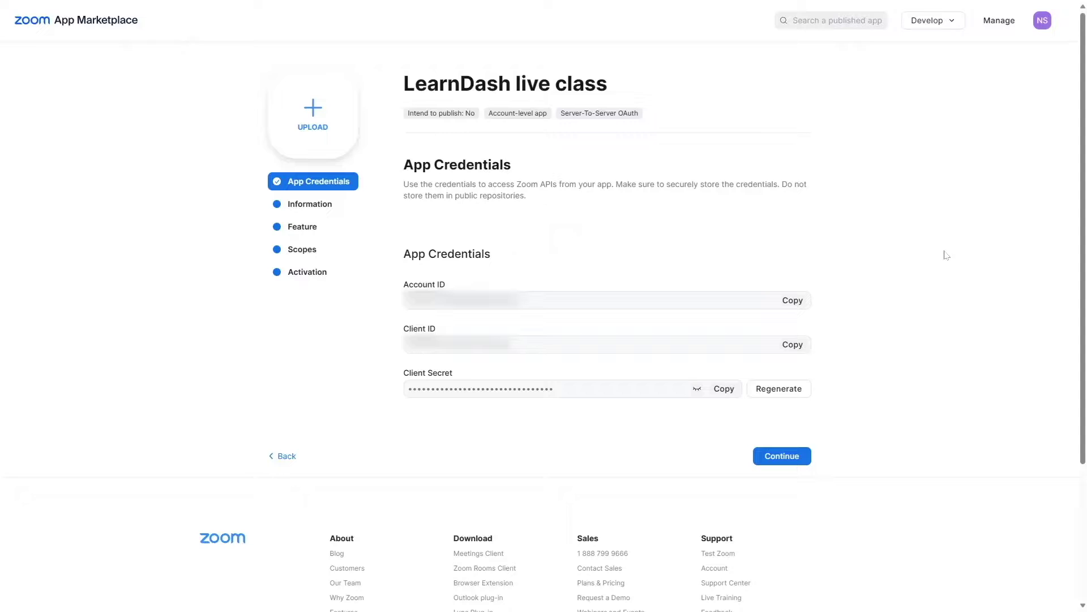
pyautogui.moveTo(313, 114)
pyautogui.click(781, 456)
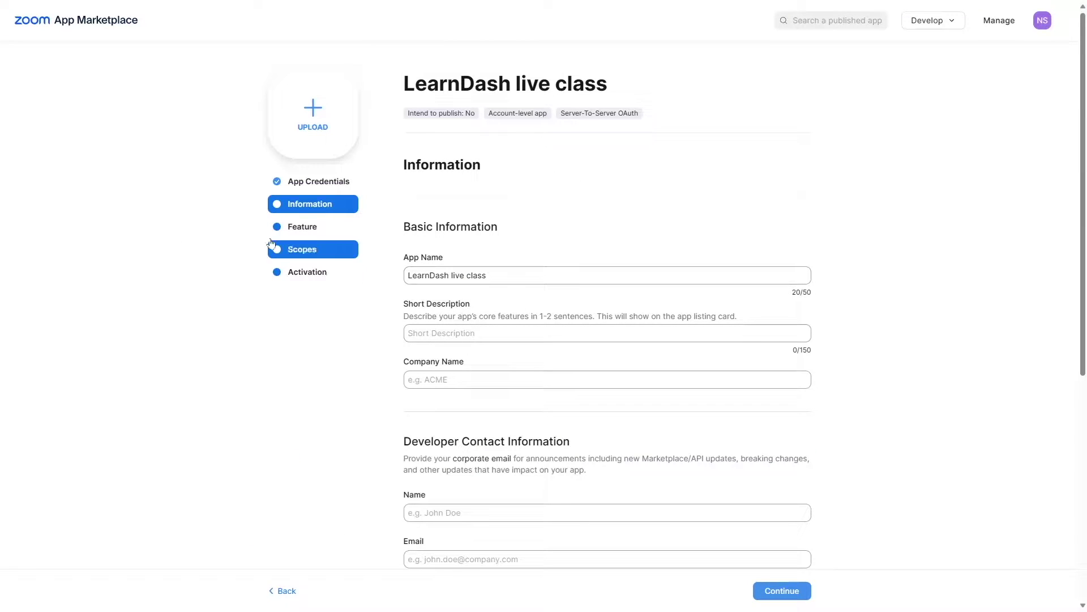
# Step: Fill in the app's short description, company name, and developer contact name and e-mail
pyautogui.scroll(-3, 608, 272)
pyautogui.scroll(3, 634, 340)
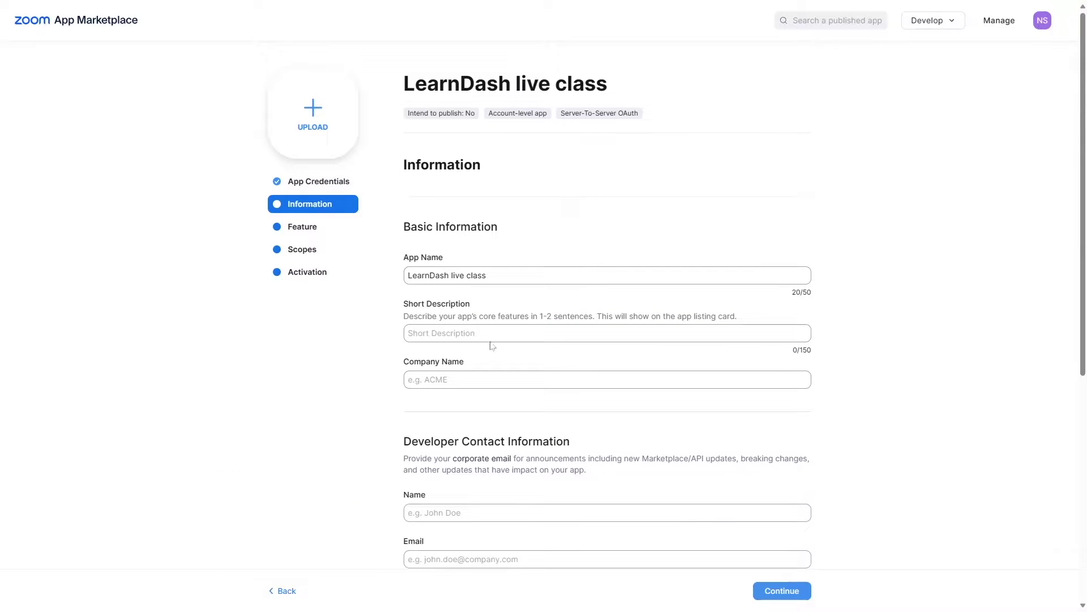
pyautogui.tripleClick(453, 275)
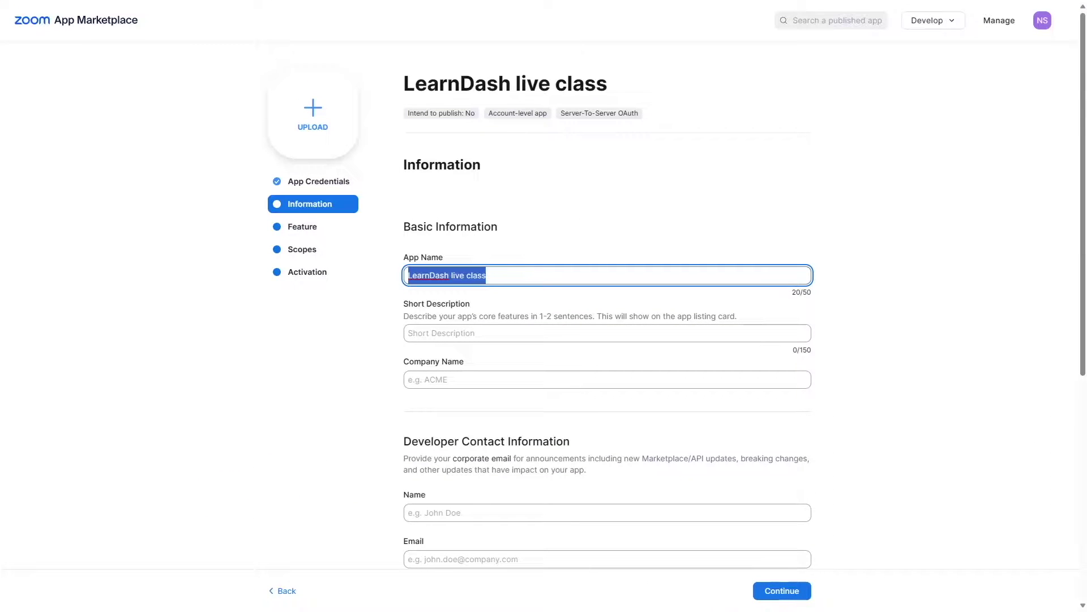
pyautogui.moveTo(487, 275); pyautogui.dragTo(399, 282)
pyautogui.click(436, 333)
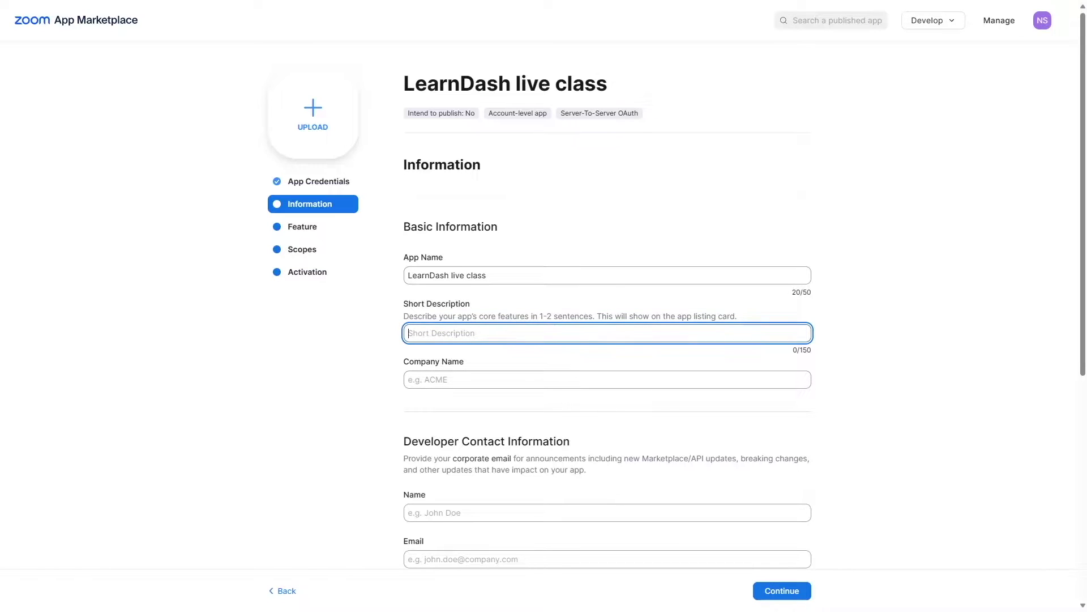
pyautogui.click(500, 344)
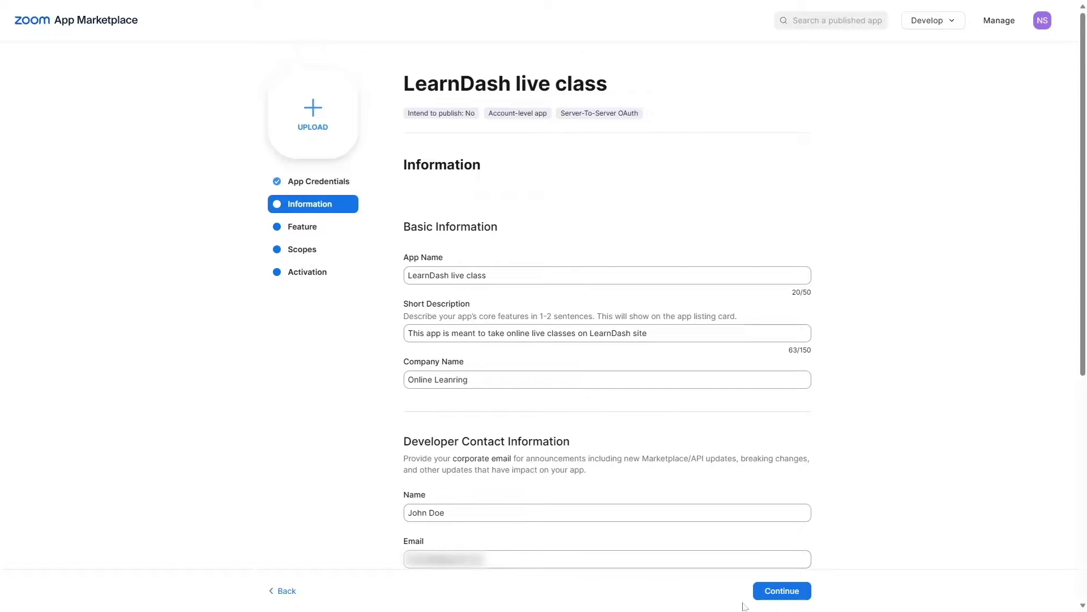
pyautogui.click(782, 590)
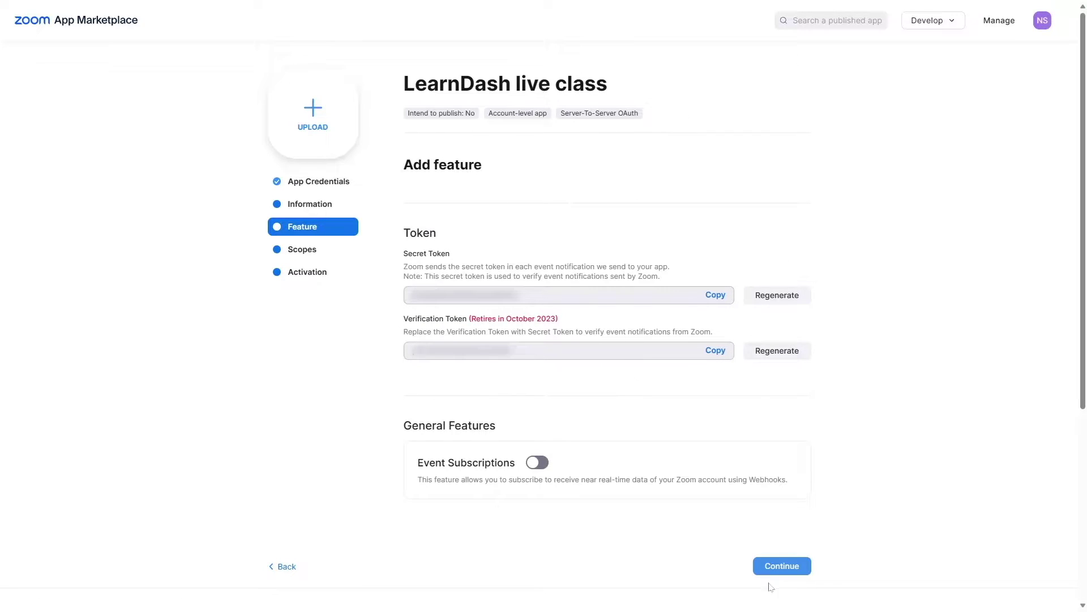
# Step: Continue past the token feature step to the Add Scopes page
pyautogui.click(782, 566)
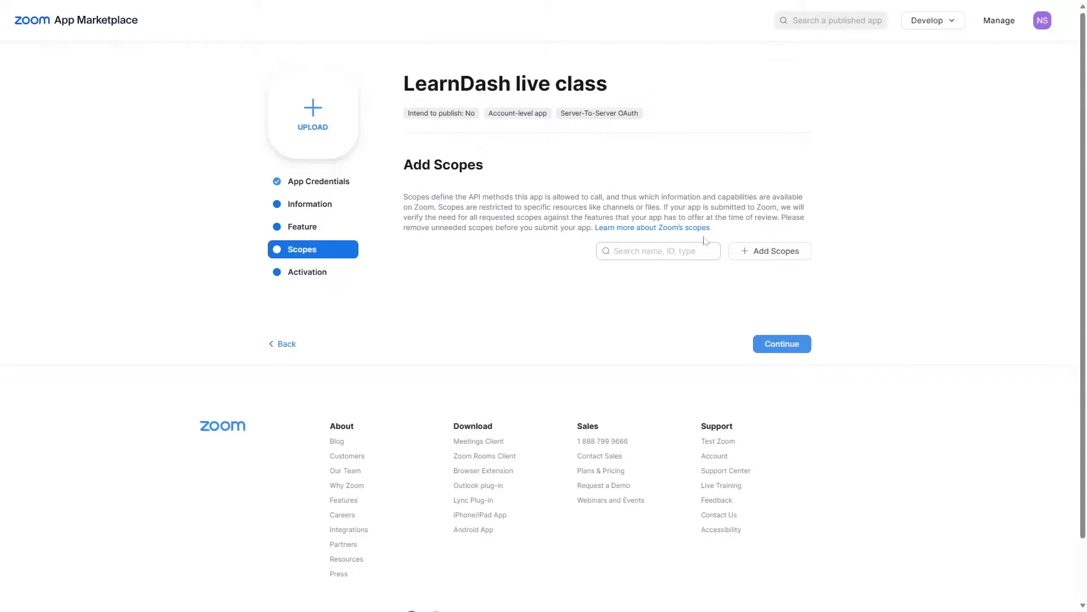
# Step: Add the Meeting scopes: information barriers, user meetings, local archiving and local recording
pyautogui.click(757, 258)
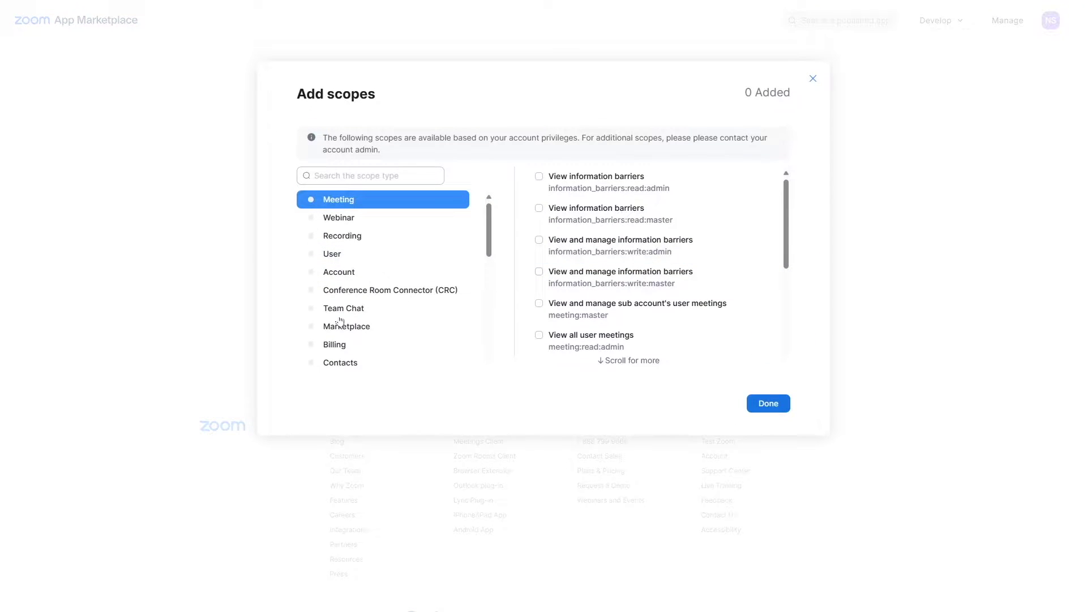
pyautogui.scroll(-4, 339, 320)
pyautogui.scroll(4, 383, 292)
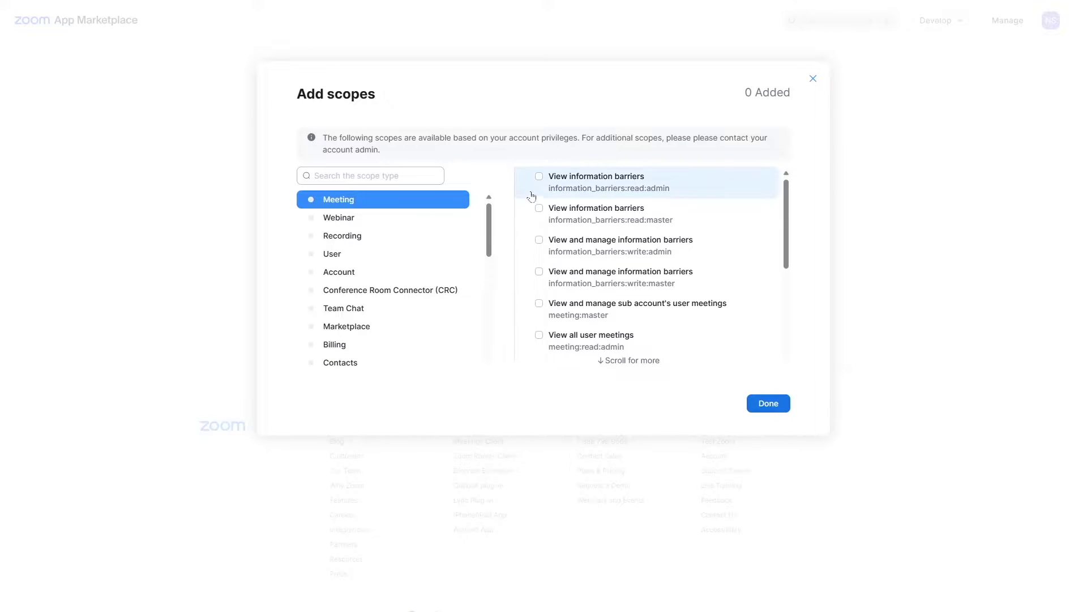
pyautogui.click(539, 176)
pyautogui.click(541, 209)
pyautogui.click(541, 241)
pyautogui.click(540, 273)
pyautogui.click(540, 304)
pyautogui.click(541, 336)
pyautogui.scroll(-2, 579, 298)
pyautogui.click(540, 274)
pyautogui.click(541, 305)
pyautogui.click(541, 338)
pyautogui.scroll(-2, 561, 295)
pyautogui.click(541, 253)
pyautogui.click(560, 292)
pyautogui.click(559, 323)
# Step: Add five Webinar scopes, including webinar local archiving
pyautogui.scroll(4, 576, 283)
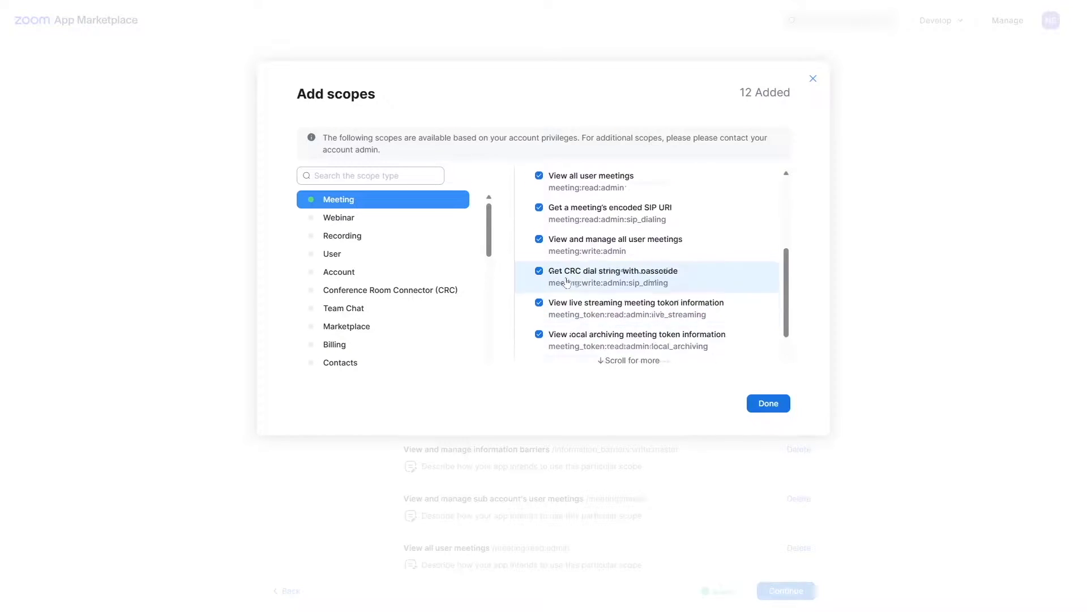
pyautogui.click(366, 224)
pyautogui.click(594, 182)
pyautogui.click(583, 216)
pyautogui.click(583, 247)
pyautogui.click(586, 278)
pyautogui.click(588, 320)
# Step: Add three Recording scopes and three User scopes, then confirm the 24 selected scopes
pyautogui.click(341, 241)
pyautogui.click(579, 181)
pyautogui.click(558, 216)
pyautogui.click(560, 247)
pyautogui.click(405, 258)
pyautogui.click(561, 182)
pyautogui.click(558, 215)
pyautogui.click(557, 241)
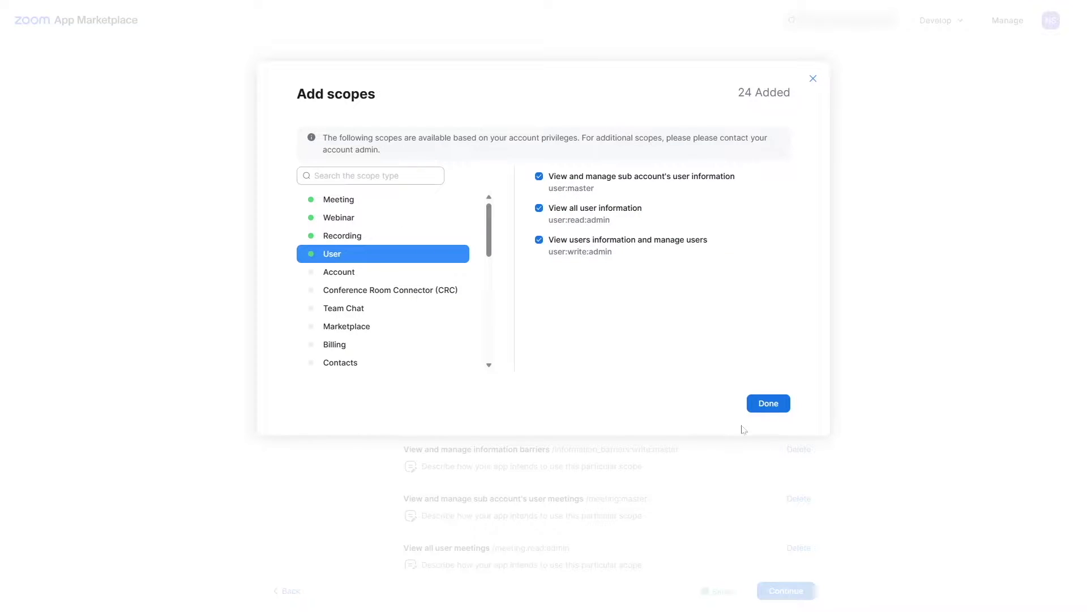
pyautogui.click(771, 406)
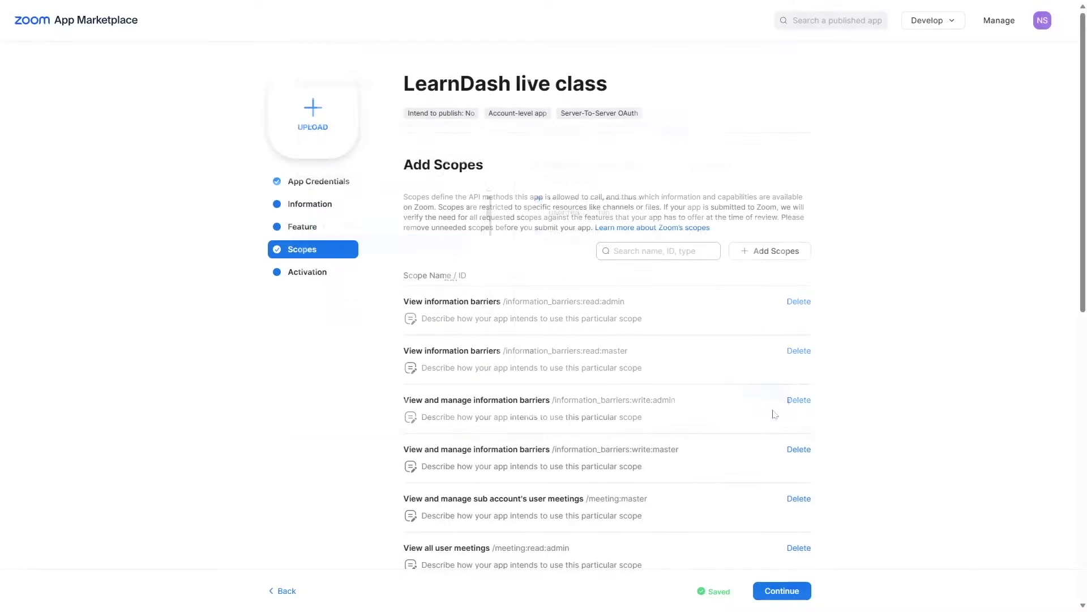
pyautogui.click(806, 596)
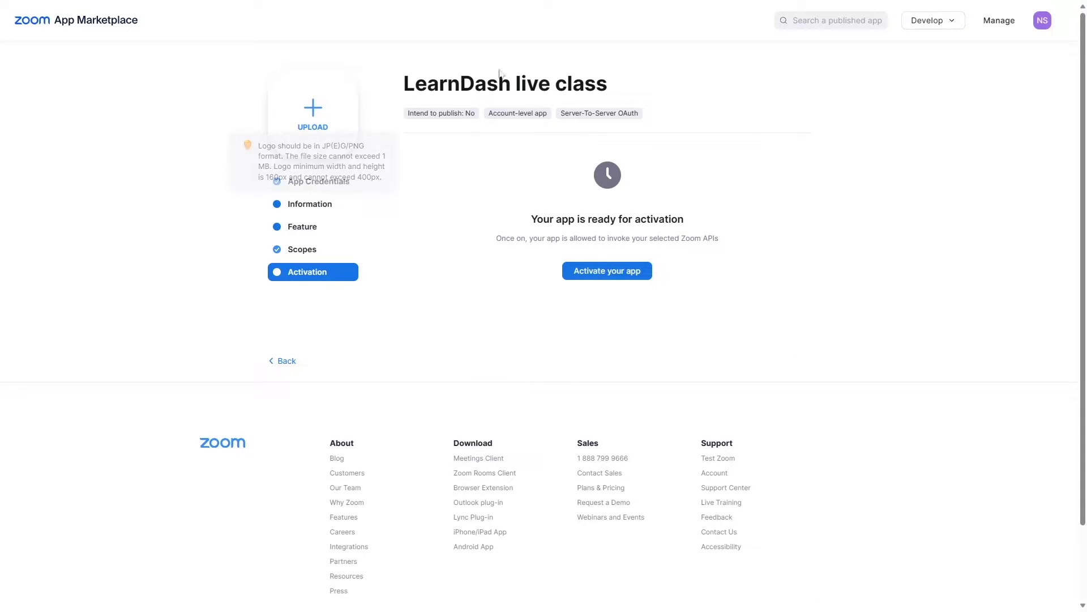
# Step: Activate the LearnDash live class app and copy its Account ID from App Credentials
pyautogui.click(594, 274)
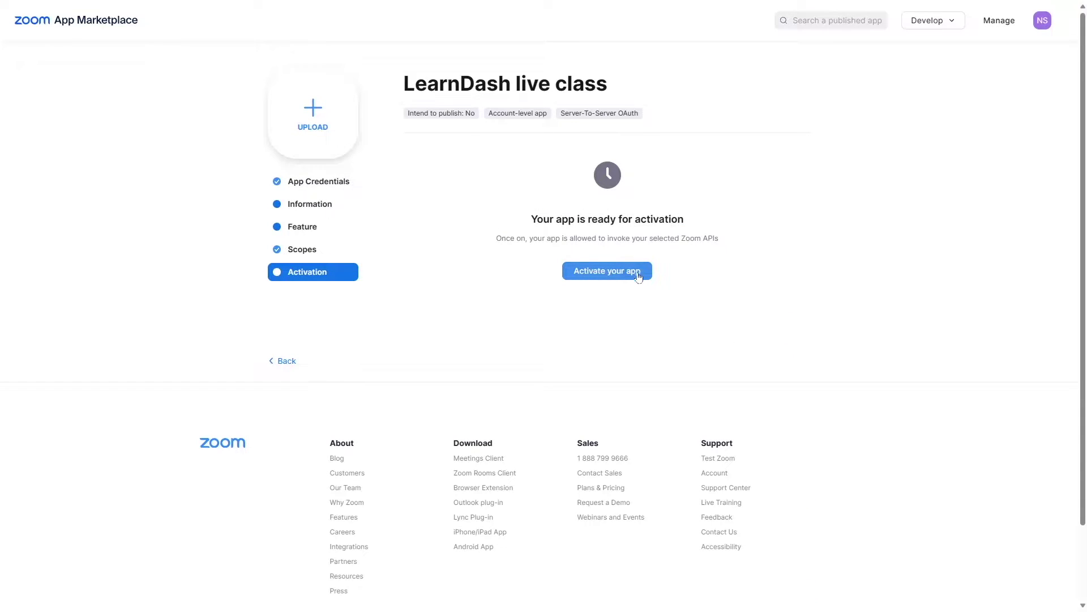
pyautogui.click(633, 278)
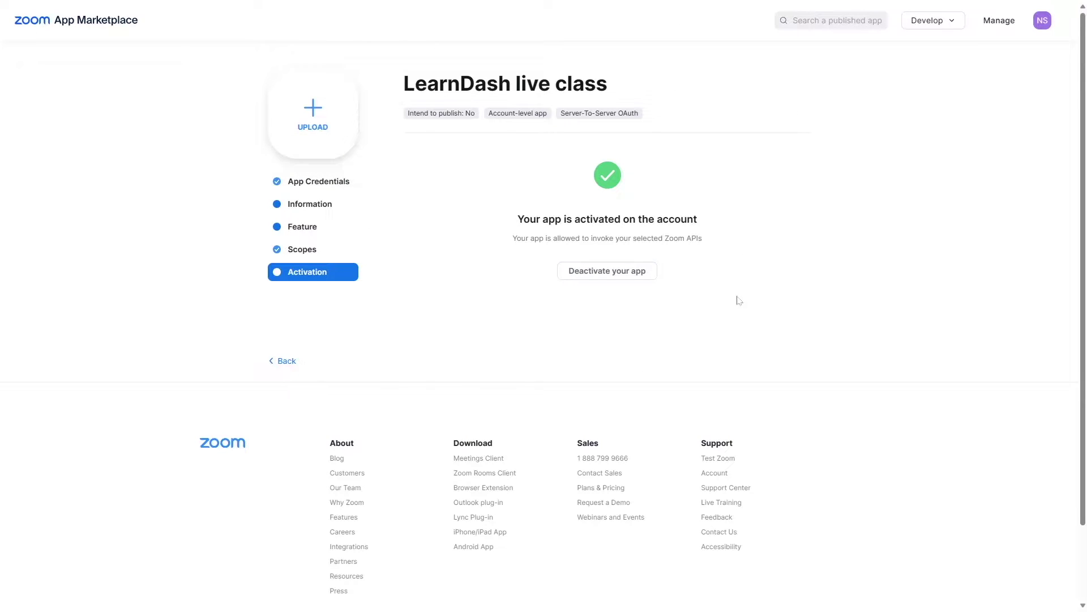
pyautogui.click(290, 189)
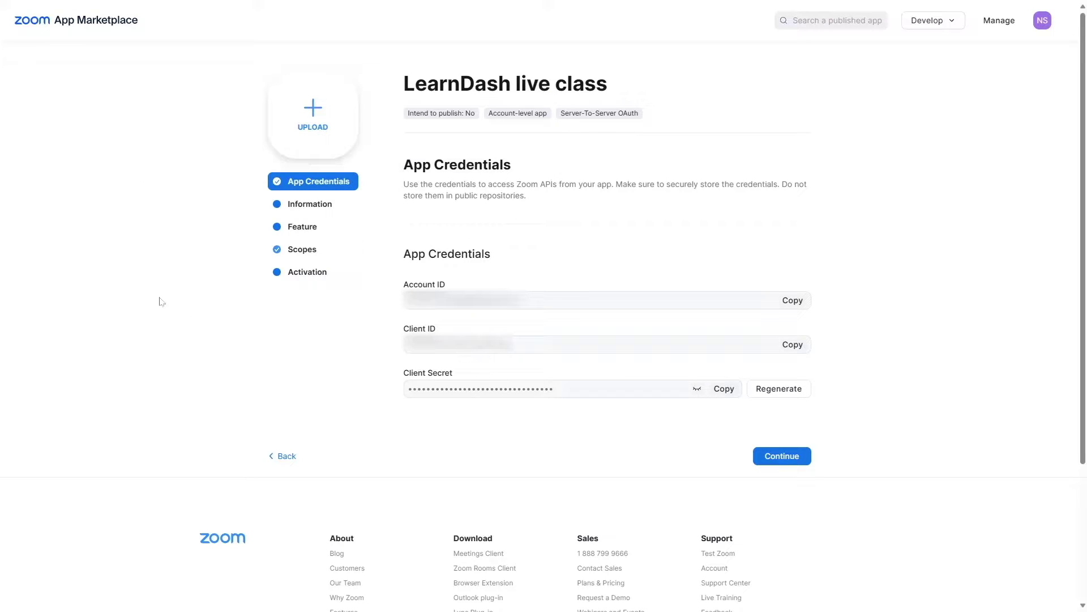
pyautogui.click(792, 300)
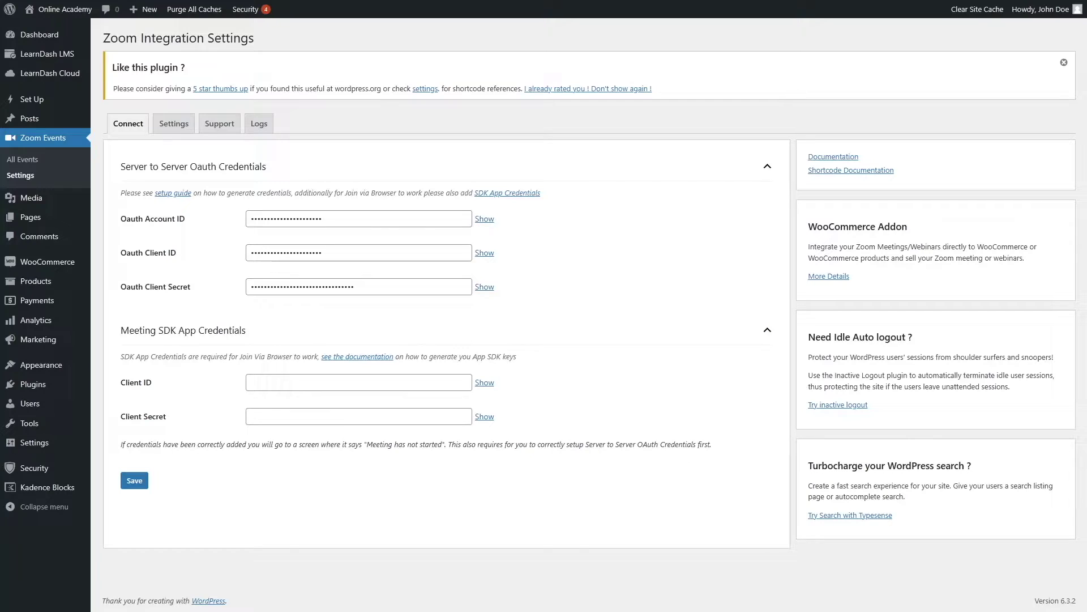
# Step: Fill in the OAuth and Meeting SDK client ID and secret fields, then save the Zoom connection
pyautogui.doubleClick(284, 252)
pyautogui.doubleClick(247, 286)
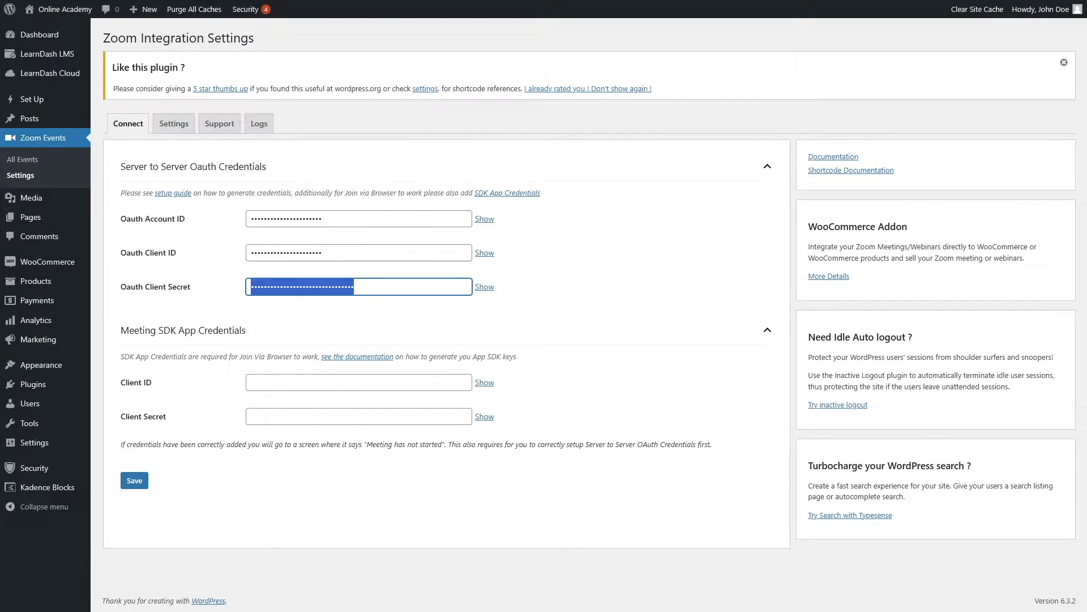
pyautogui.click(205, 393)
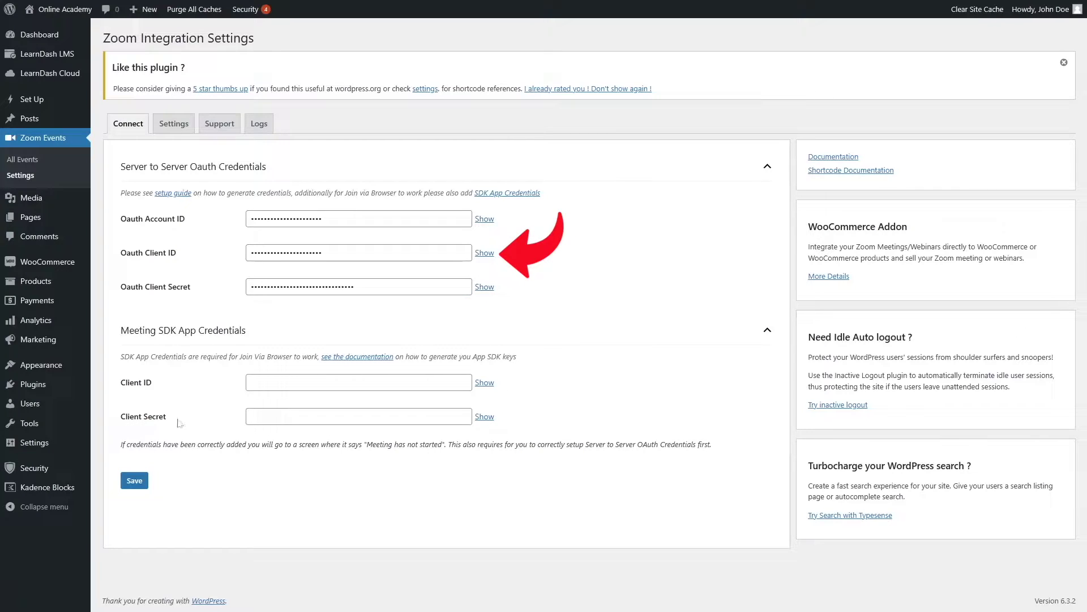
pyautogui.doubleClick(252, 286)
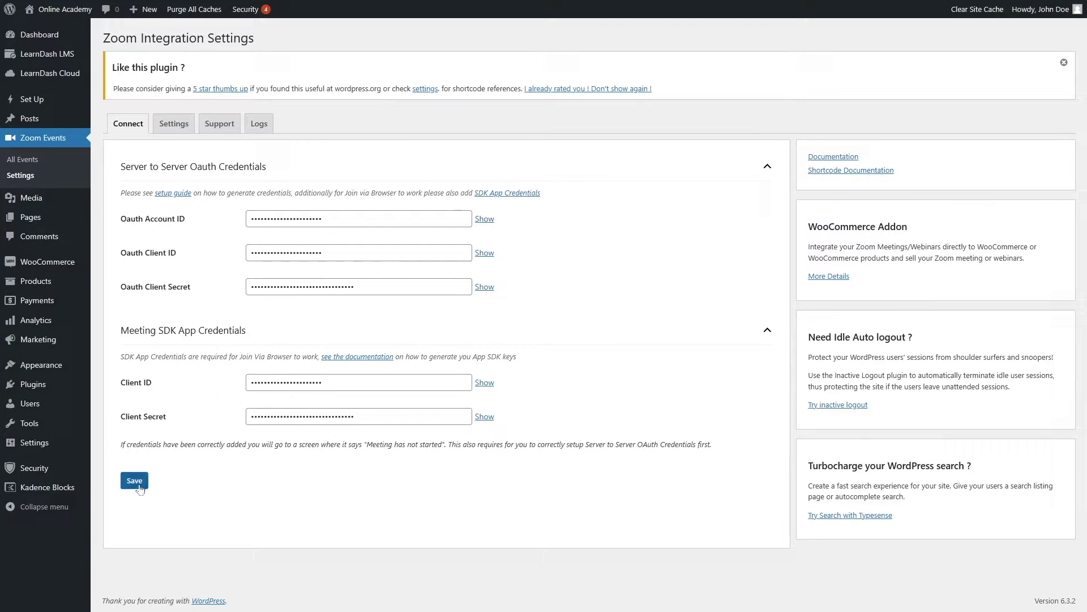
pyautogui.click(136, 481)
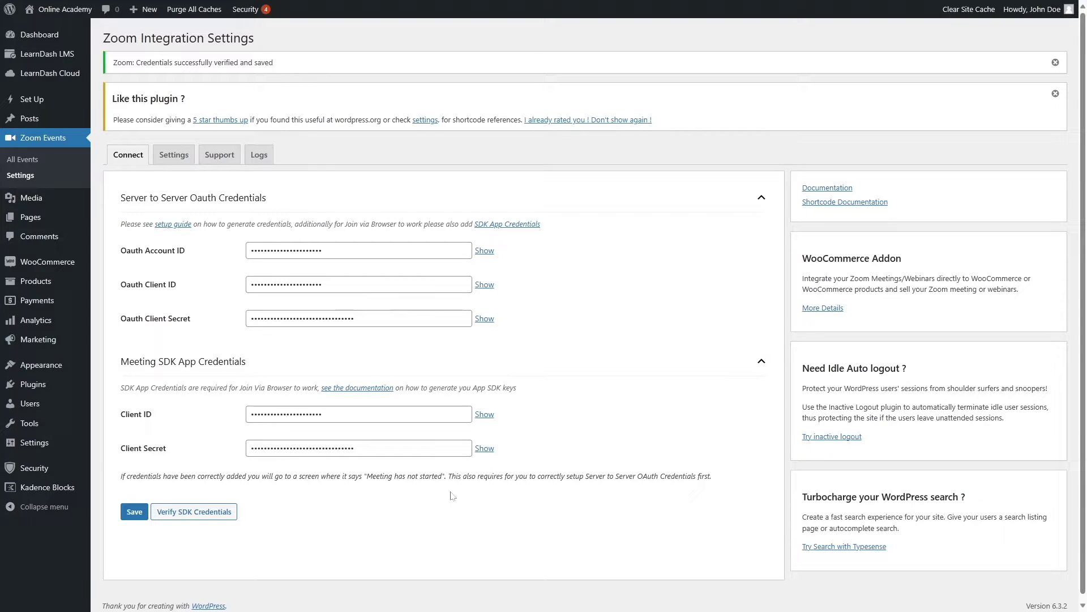
# Step: Verify the Meeting SDK credentials with a test browser join, then switch to the General Settings
pyautogui.click(194, 516)
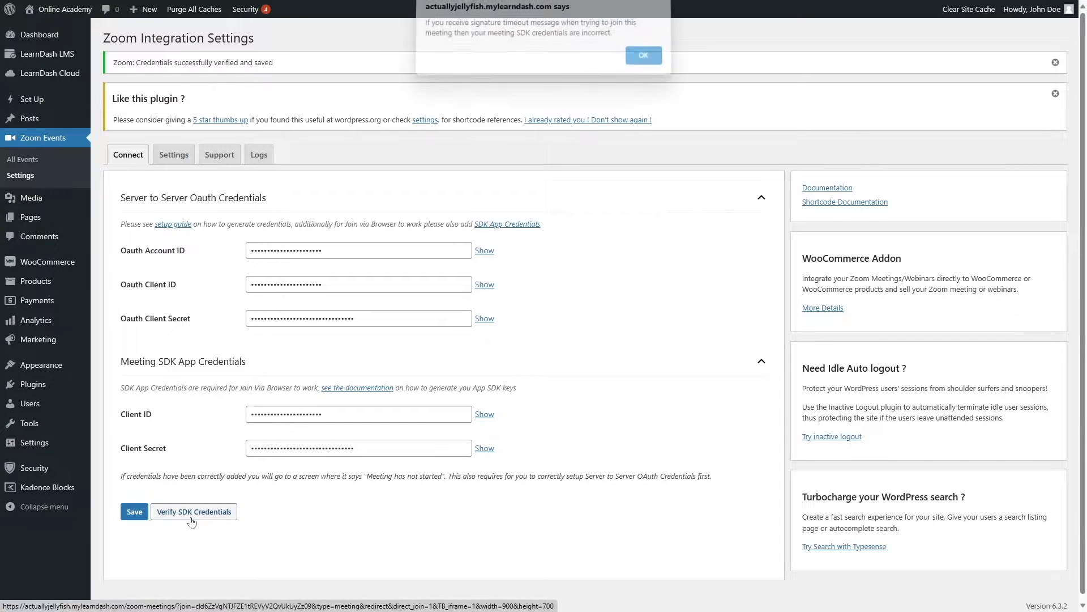
pyautogui.click(643, 61)
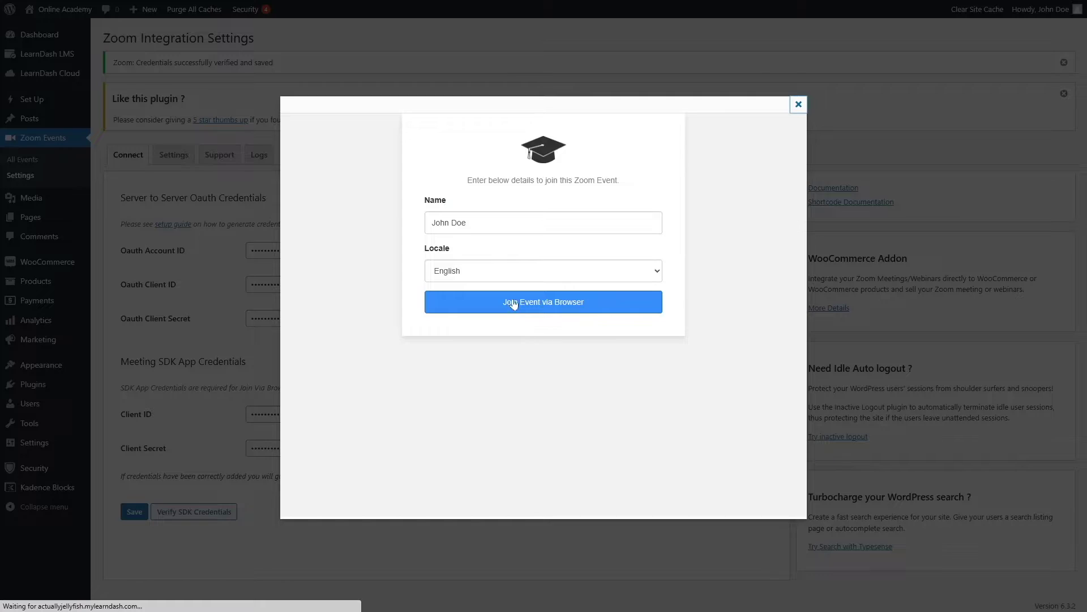
pyautogui.click(555, 395)
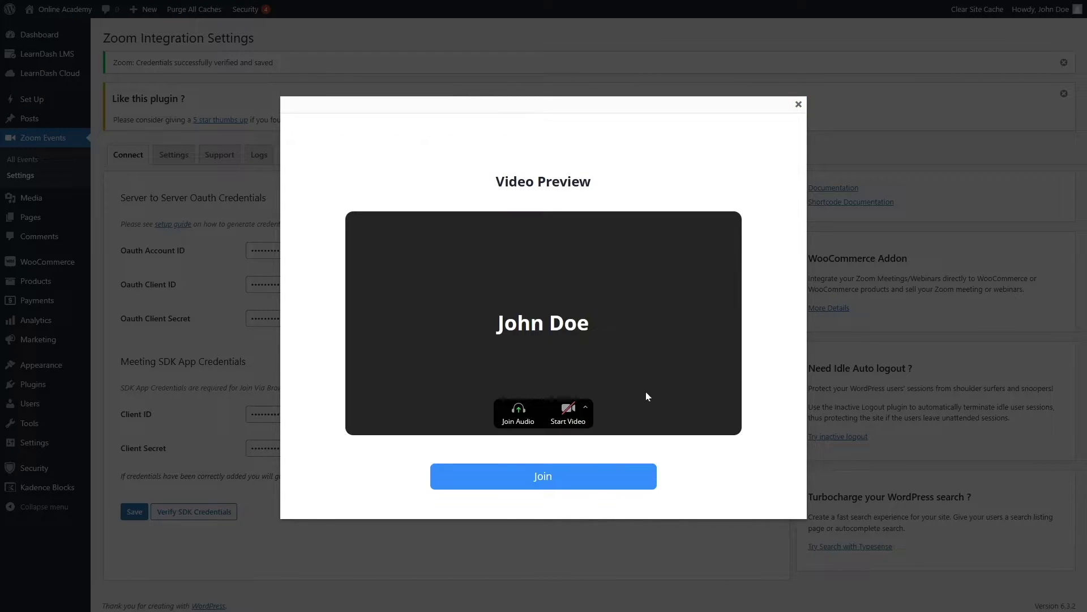
pyautogui.click(799, 104)
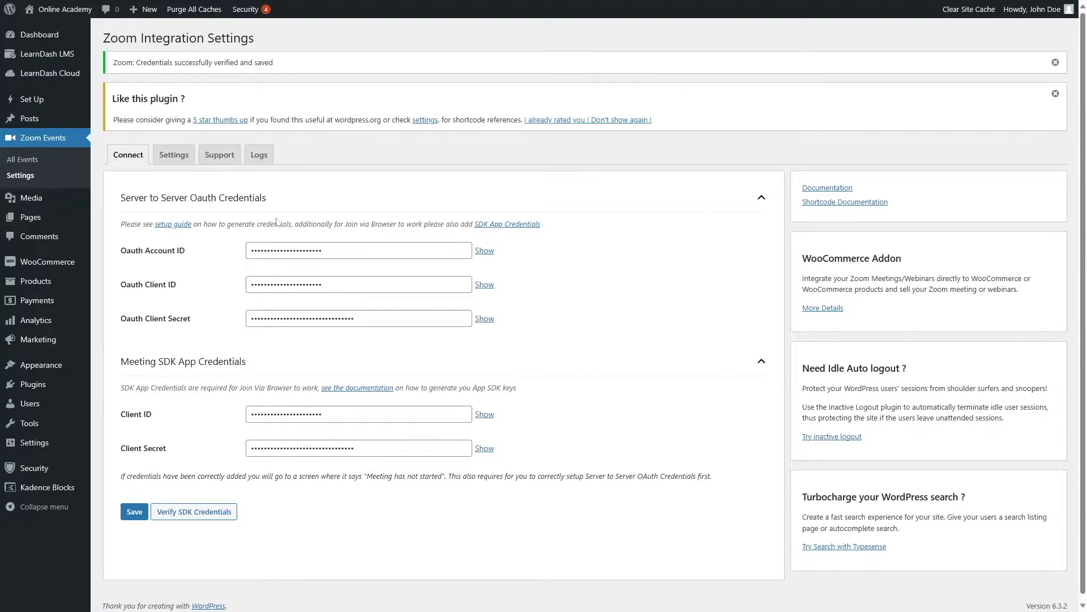
pyautogui.click(180, 161)
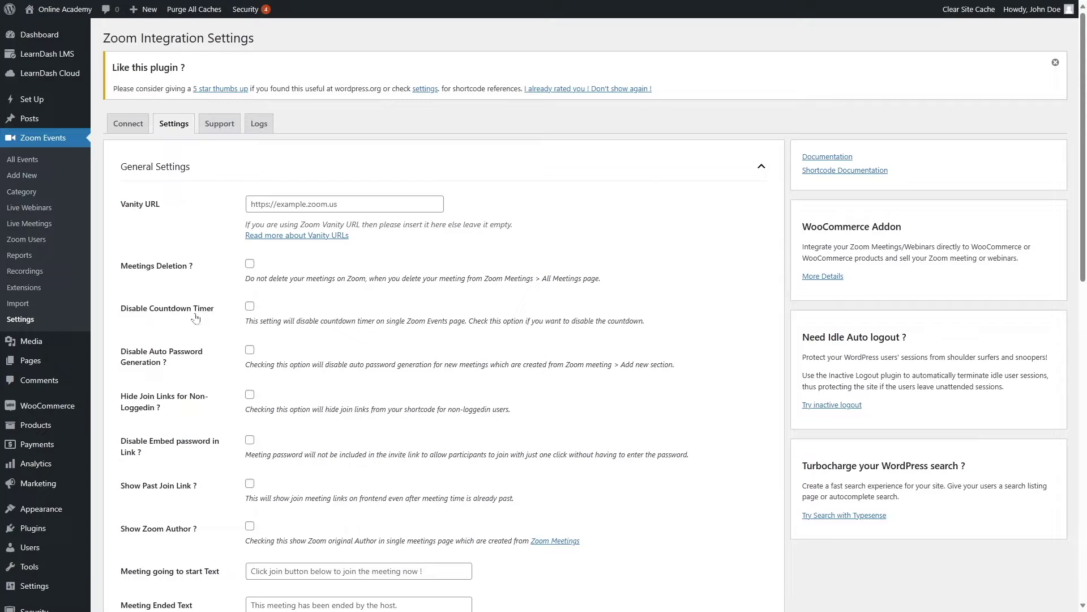
# Step: Review the General and Date Settings, then return to Connect and re-save the credentials
pyautogui.scroll(-2, 210, 309)
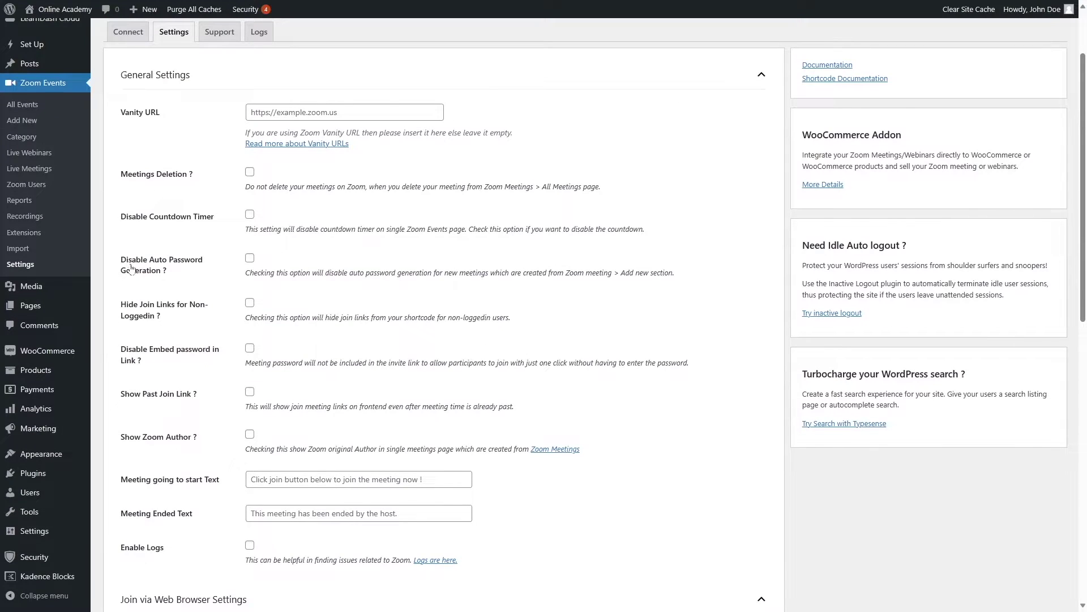
pyautogui.scroll(-15, 258, 261)
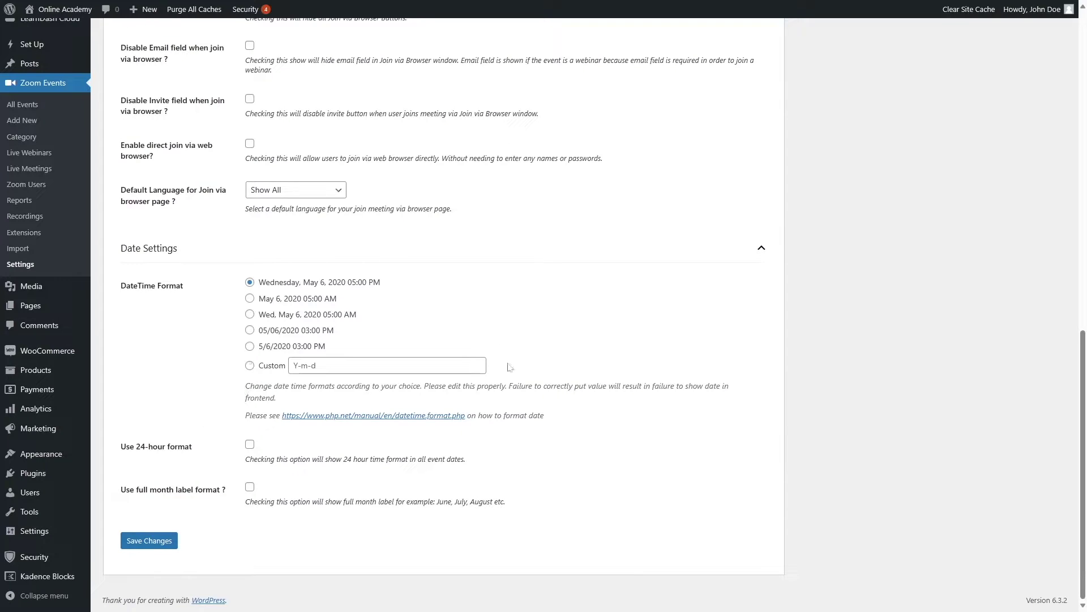
pyautogui.scroll(15, 342, 410)
pyautogui.click(134, 124)
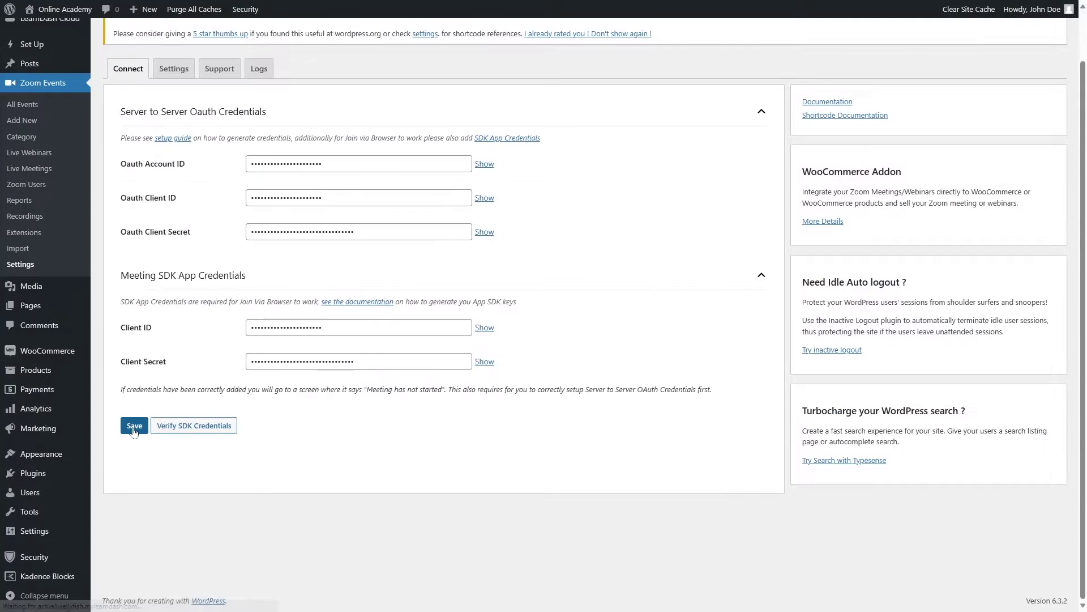
pyautogui.click(134, 424)
pyautogui.scroll(1, 103, 166)
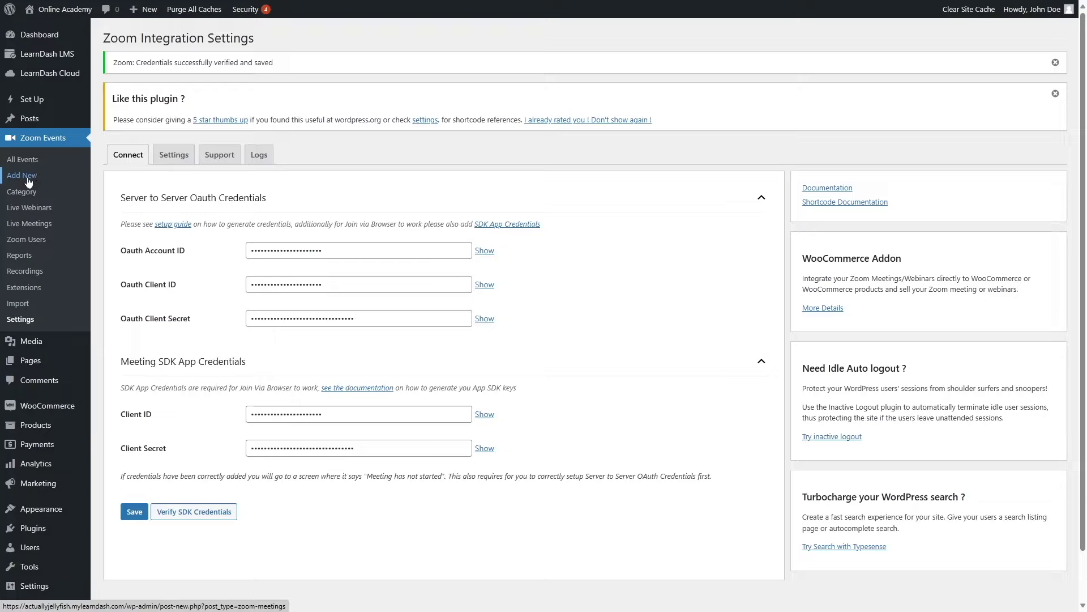
# Step: Create a new Zoom event titled 'WordPress Online Class 1'
pyautogui.click(28, 181)
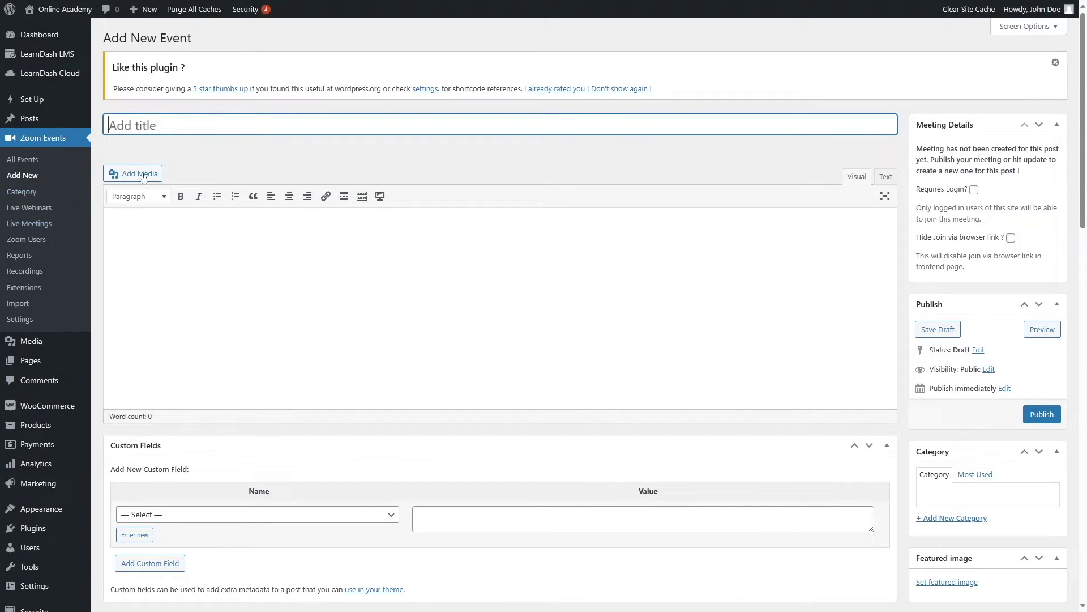
pyautogui.hotkey('ctrl', 'v')
pyautogui.click(121, 149)
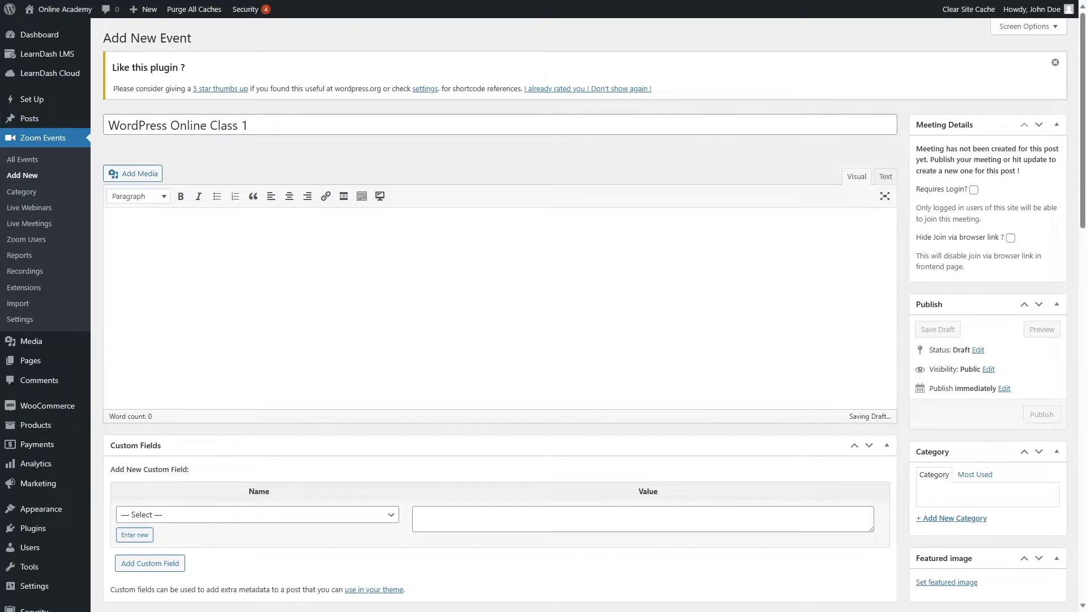
pyautogui.moveTo(252, 126); pyautogui.dragTo(95, 125)
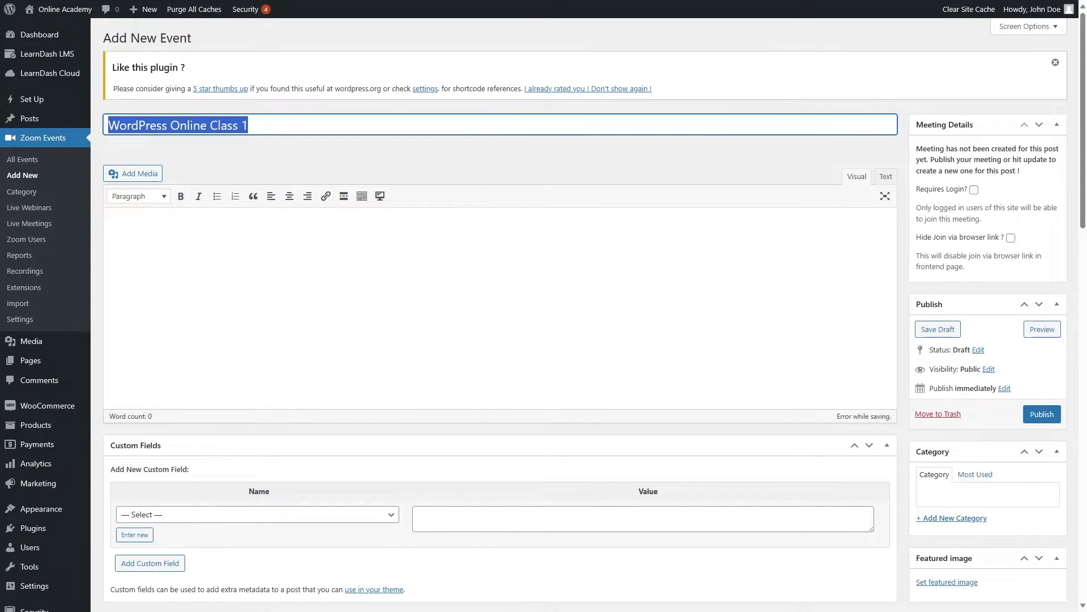
pyautogui.press('Tab')
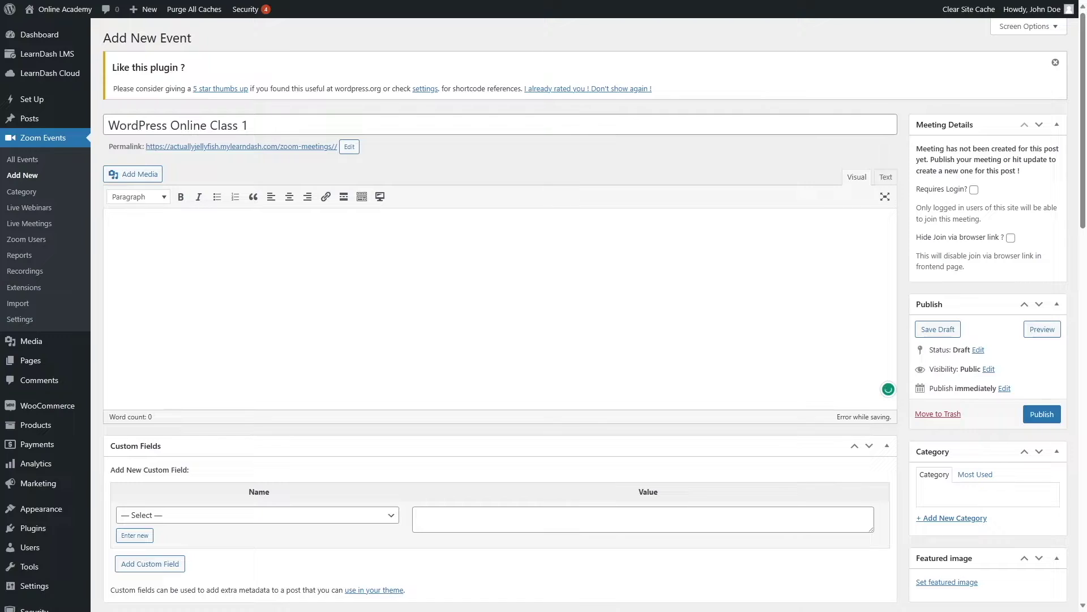
# Step: Paste two paragraphs of lorem ipsum placeholder text into the event description
pyautogui.write('Lorem ipsum dolor sit amet, consectetur adipiscing elit, sed do eiusmod tempor incididunt ut labore et dolore magna aliqua. Enim sed faucibus turpis in eu. Mauris vitae ultricies leo integer. Nunc consequat interdum varius sit. Mauris pellentesque pulvinar pellentesque habitant morbi tristique senectus. Malesuada pellentesque elit eget gravida cum sociis natoque penatibus. Blandit libero volutpat sed cras ornare arcu dui vivamus. Nec tincidunt praesent semper feugiat nibh sed pulvinar. Massa massa ultricies mi quis hendrerit dolor magna eget. Viverra vitae congue eu consequat ac felis donec. Varius quam quisque id diam vel. Mattis ullamcorper velit sed ullamcorper morbi tincidunt. Vitae ultricies leo integer malesuada. Diam quis enim lobortis scelerisque fermentum dui faucibus. Et netus et malesuada fames. Volutpat ac tincidunt vitae semper quis lectus. Elementum nibh tellus molestie nunc non blandit massa enim. Enim eu turpis egestas pretium aenean pharetra. Convallis posuere morbi leo urna molestie at elementum eu. Dolor sit amet consectetur adipiscing elit. Tristique et egestas quis ipsum. Cursus vitae congue mauris rhoncus aenean vel elit scelerisque mauris. Donec ultrices tincidunt arcu non sodales neque sodales ut etiam. Natoque penatibus et magnis dis parturient montes nascetur ridiculus. Lobortis elementum nibh tellus molestie nunc. Tincidunt augue interdum velit euismod in. Urna et pharetra pharetra massa massa ultricies mi quis hendrerit. Quam id leo in vitae turpis massa sed elementum tempus. Feugiat sed lectus vestibulum mattis.')
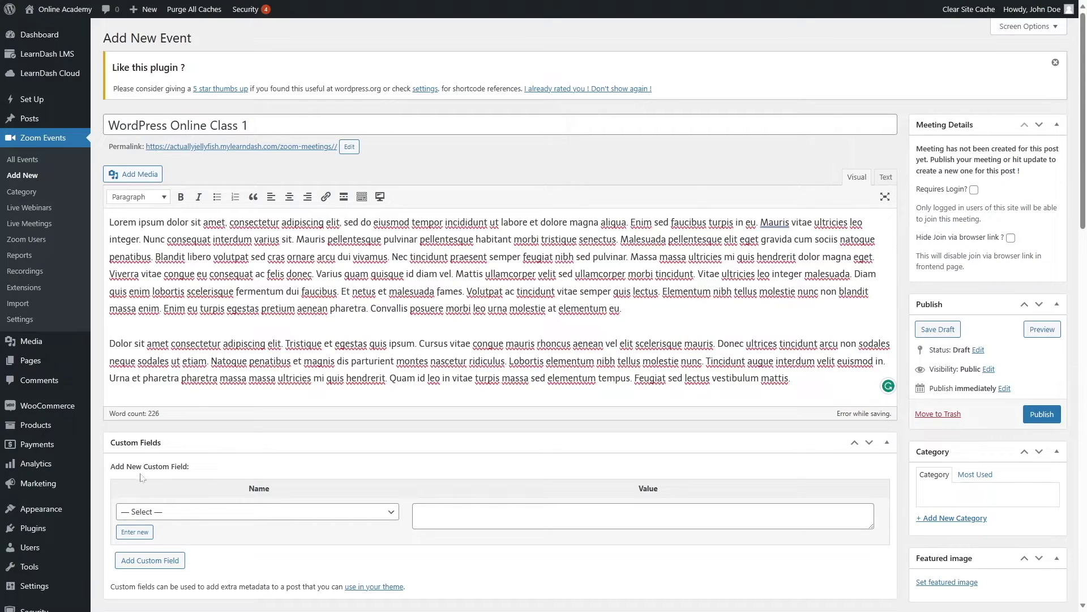
pyautogui.click(143, 512)
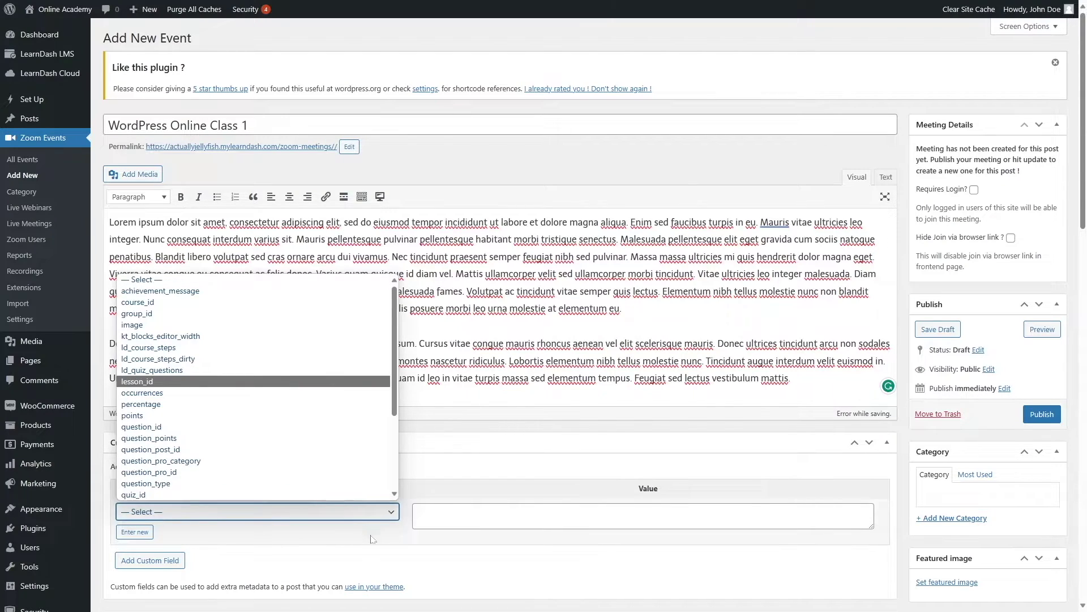
pyautogui.click(372, 538)
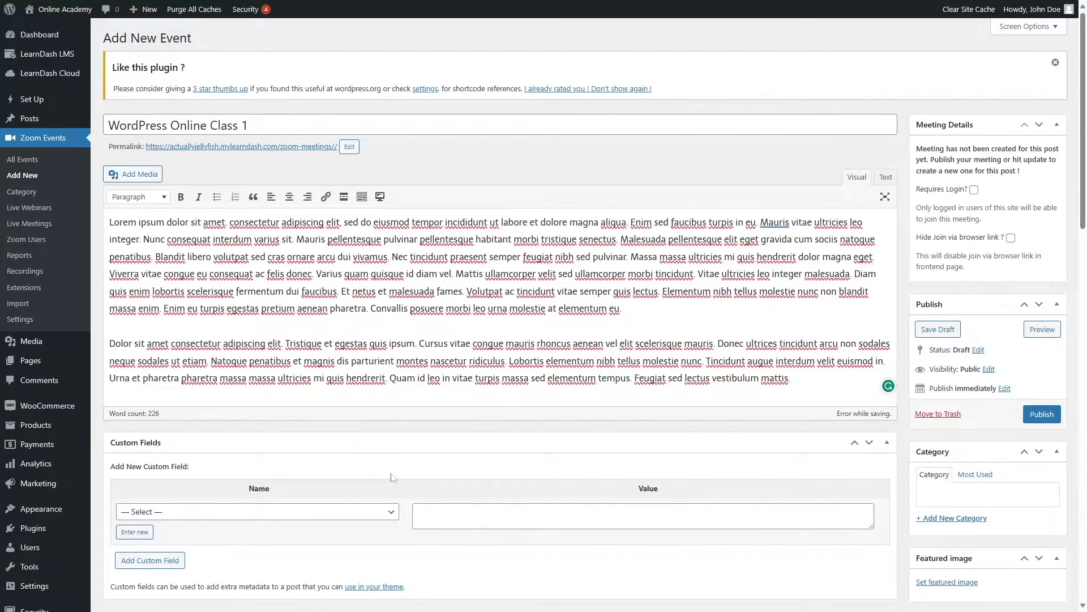
pyautogui.scroll(-10, 394, 481)
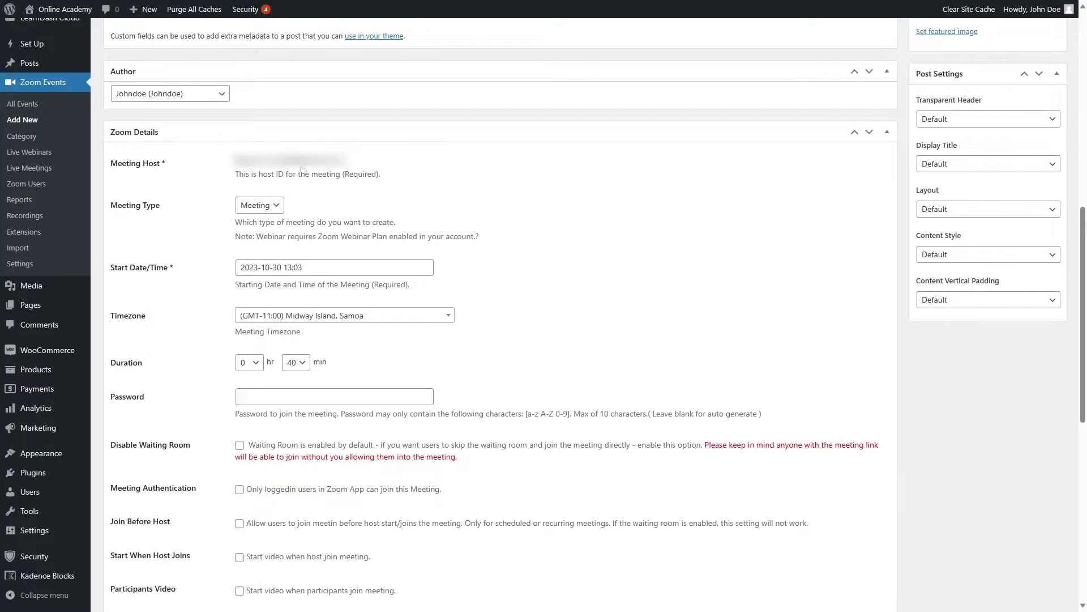
pyautogui.click(255, 209)
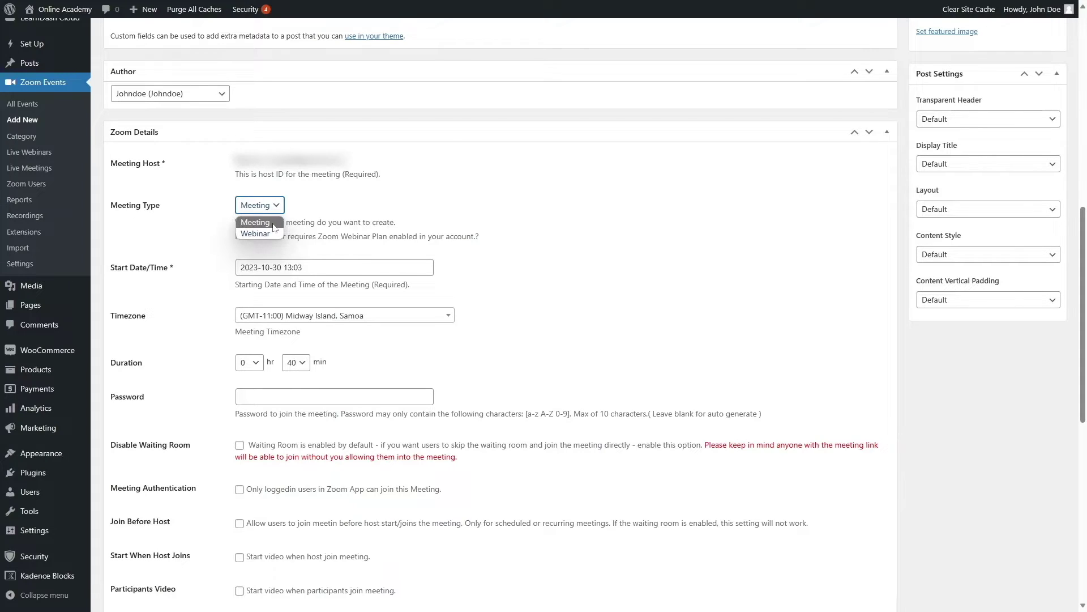
pyautogui.press('Escape')
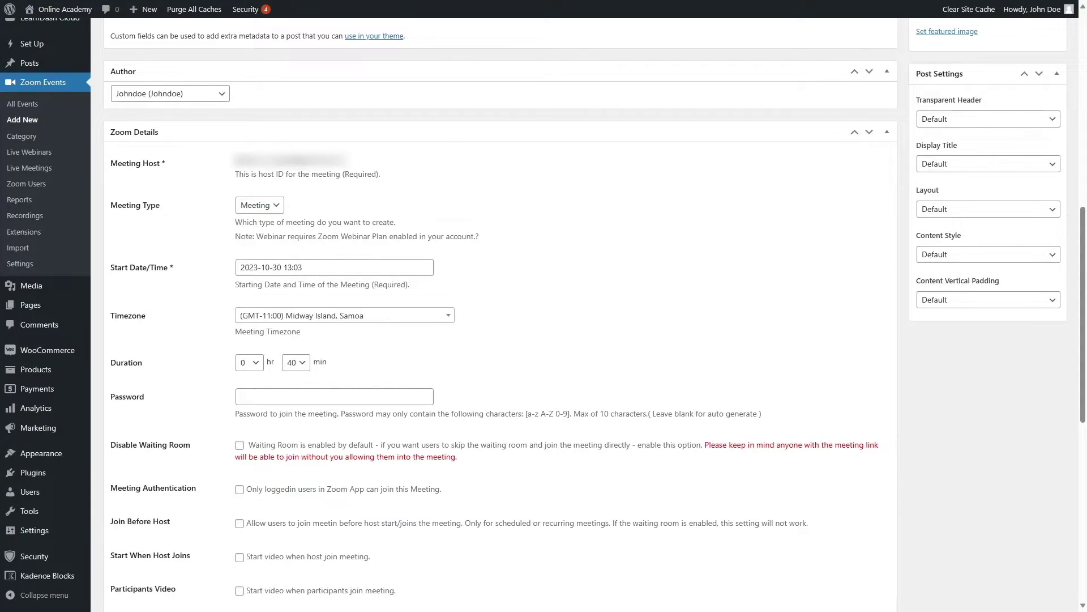
pyautogui.press('Tab')
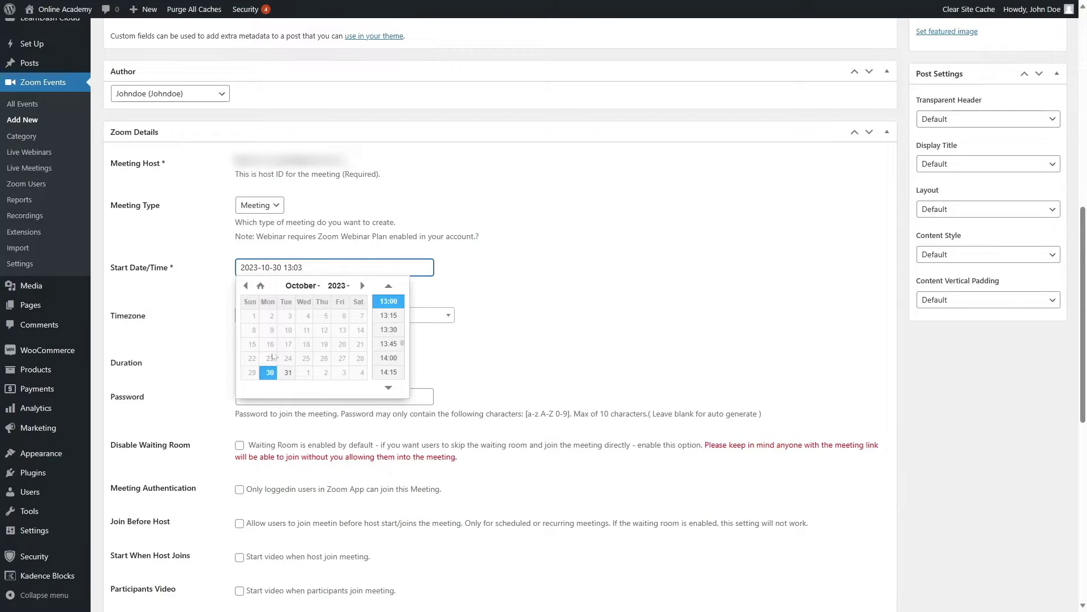
pyautogui.click(287, 375)
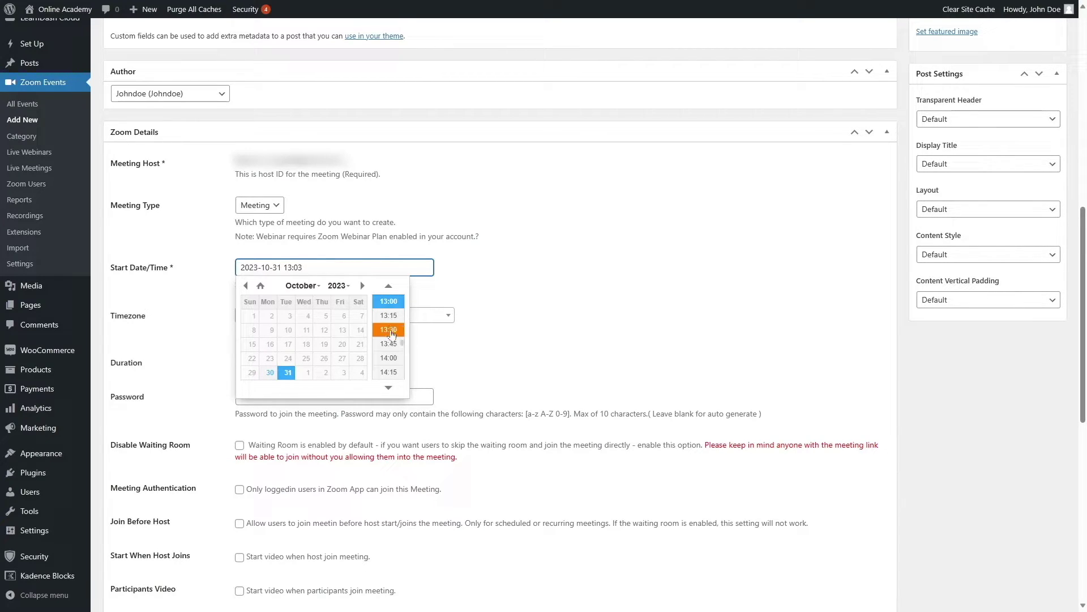
pyautogui.click(389, 330)
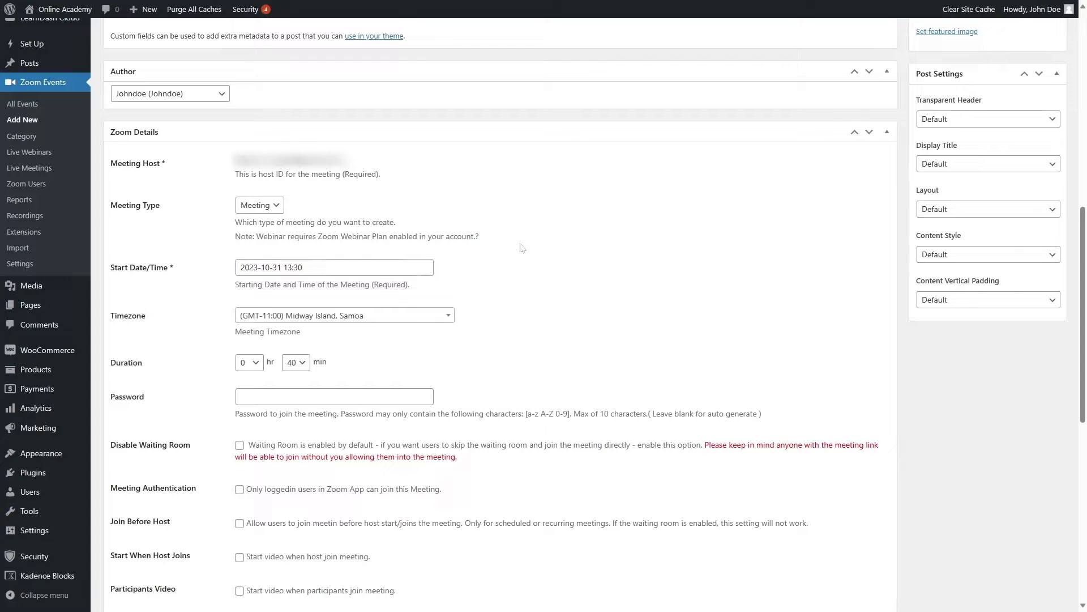
pyautogui.click(300, 316)
pyautogui.click(543, 199)
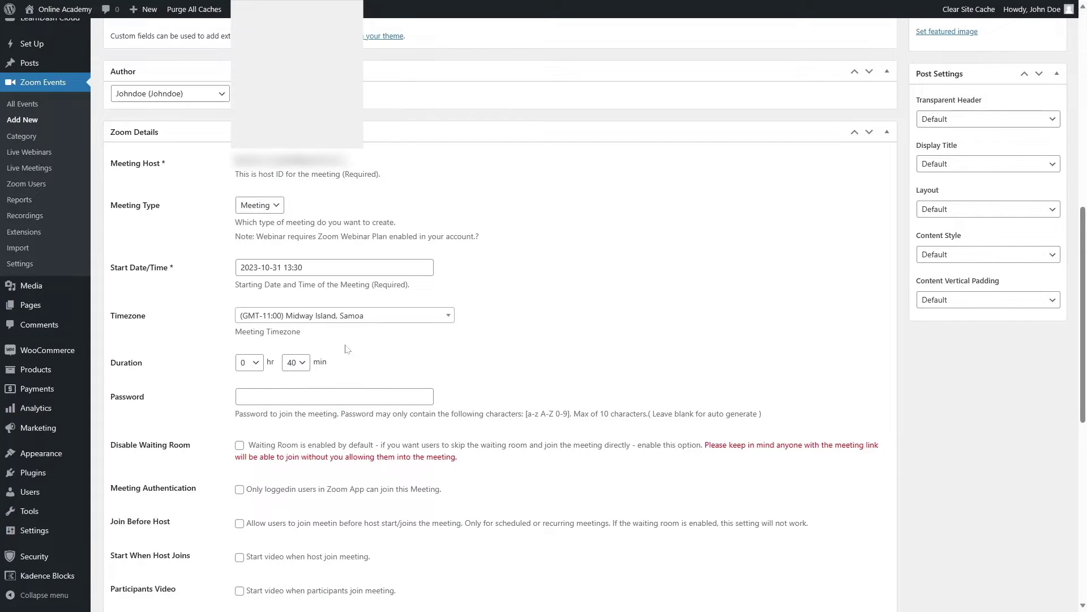
# Step: Require Zoom sign-in, allow join before host, start host video, and mute participants on entry
pyautogui.scroll(-2, 347, 348)
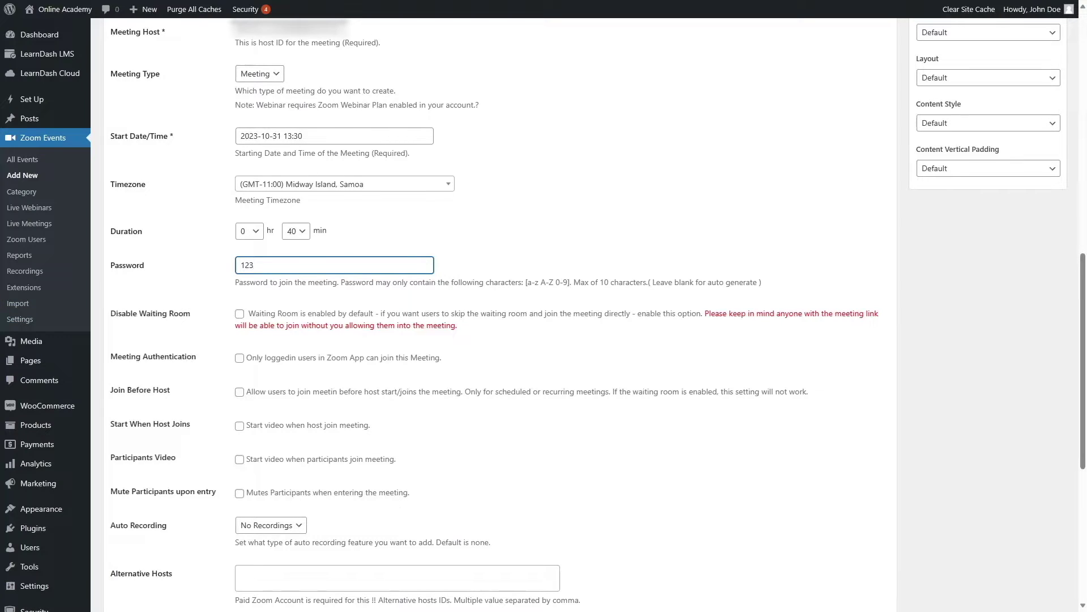
pyautogui.click(239, 357)
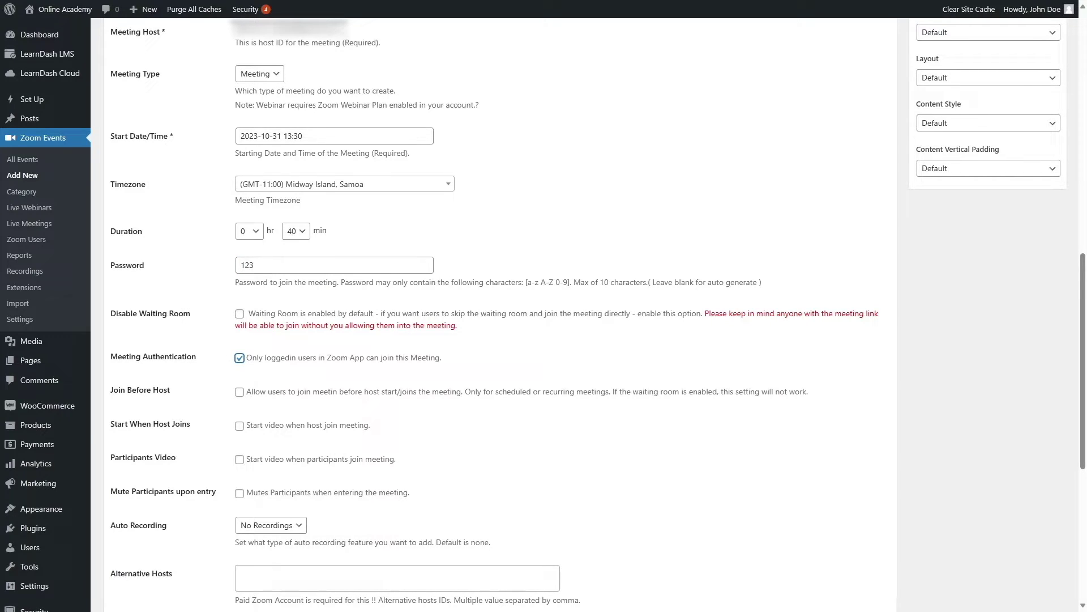
pyautogui.click(239, 392)
pyautogui.click(239, 426)
pyautogui.click(239, 494)
# Step: Keep auto recording at No Recordings, publish the event, and go to LearnDash Courses
pyautogui.scroll(-2, 266, 498)
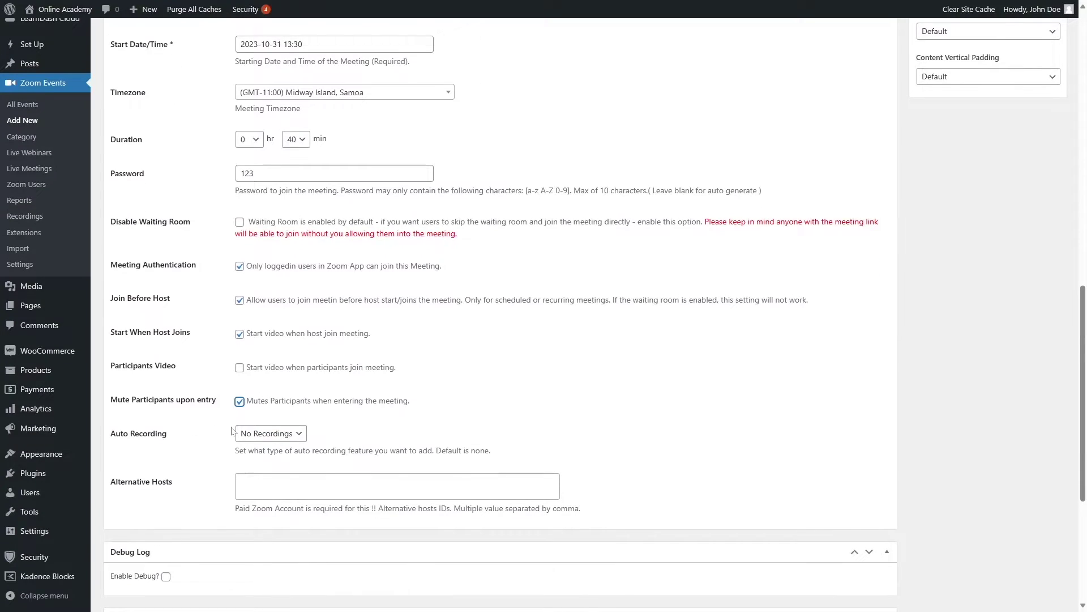
pyautogui.click(285, 434)
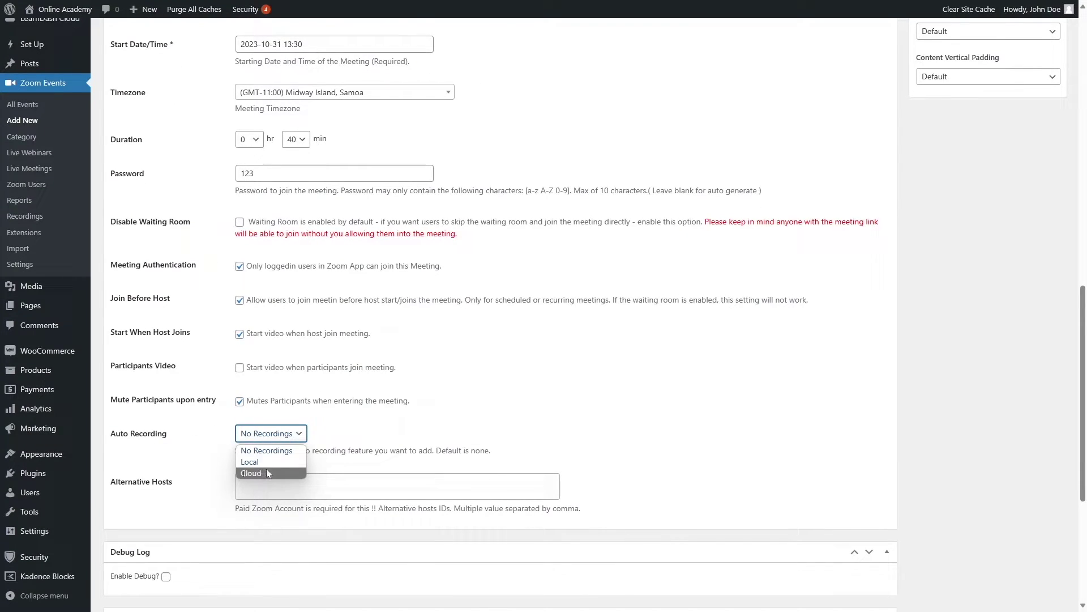
pyautogui.click(439, 434)
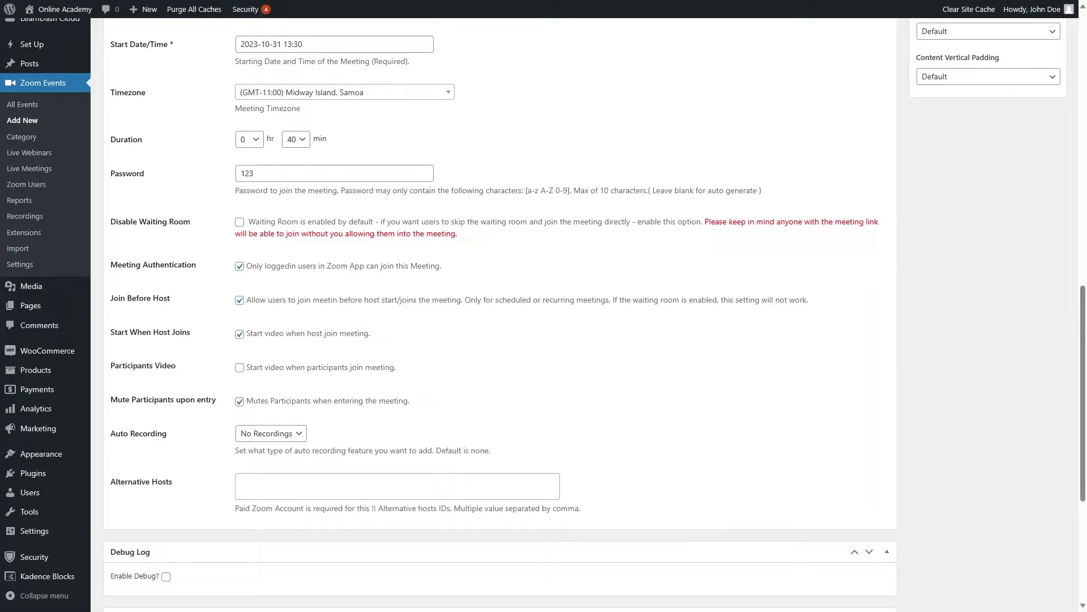
pyautogui.scroll(-1, 357, 478)
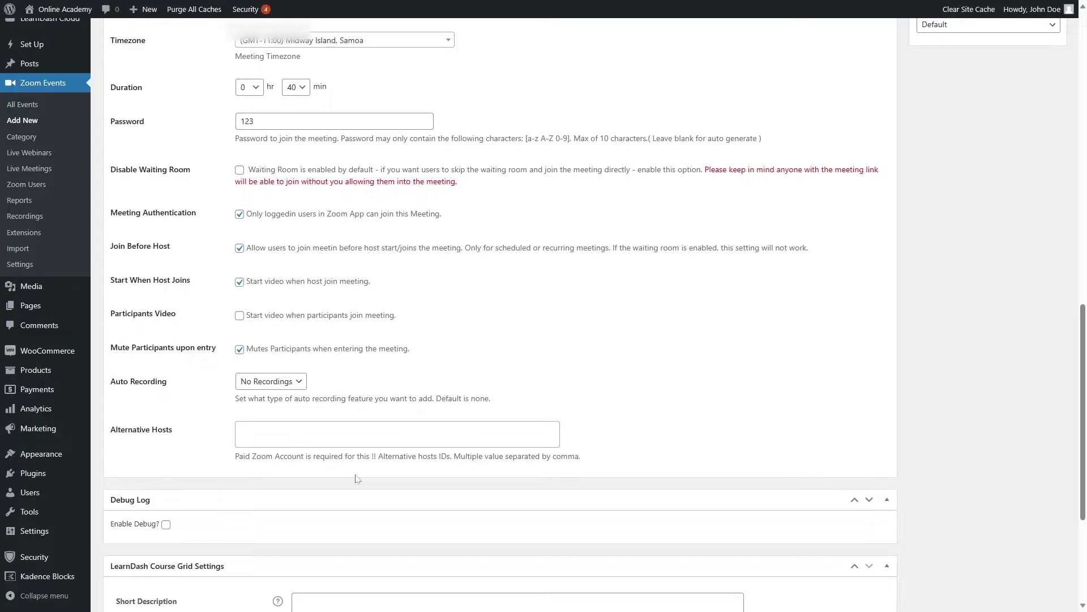
pyautogui.scroll(20, 357, 479)
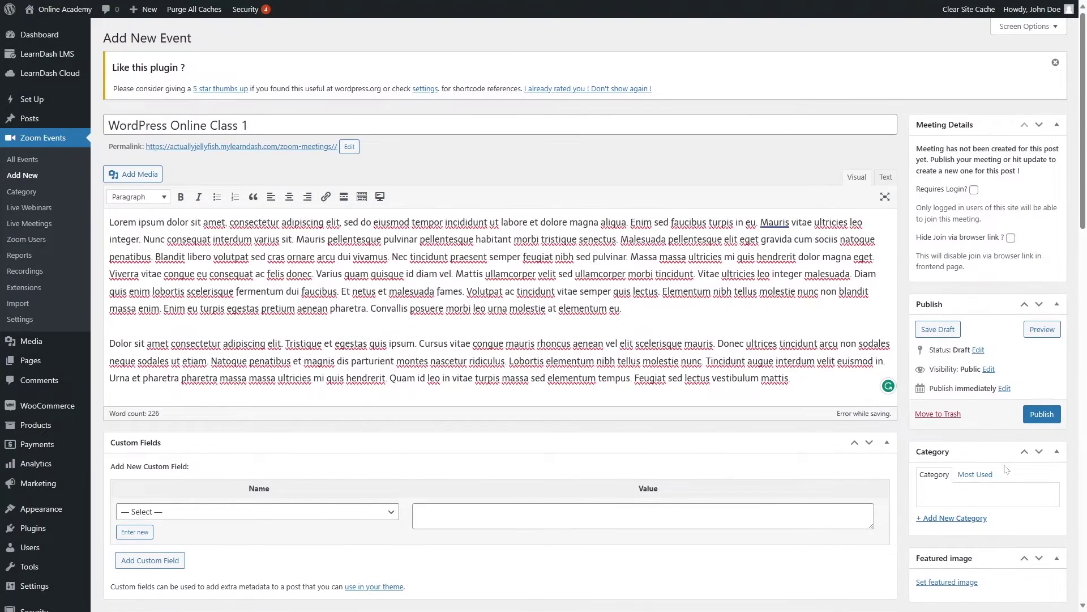
pyautogui.click(1038, 414)
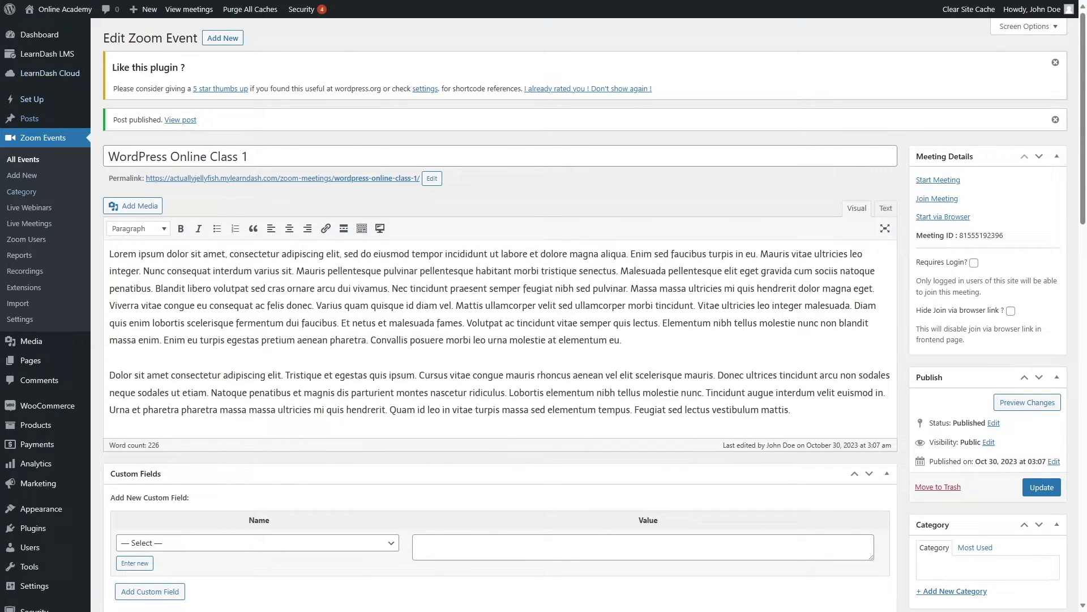
pyautogui.moveTo(73, 55)
pyautogui.click(127, 59)
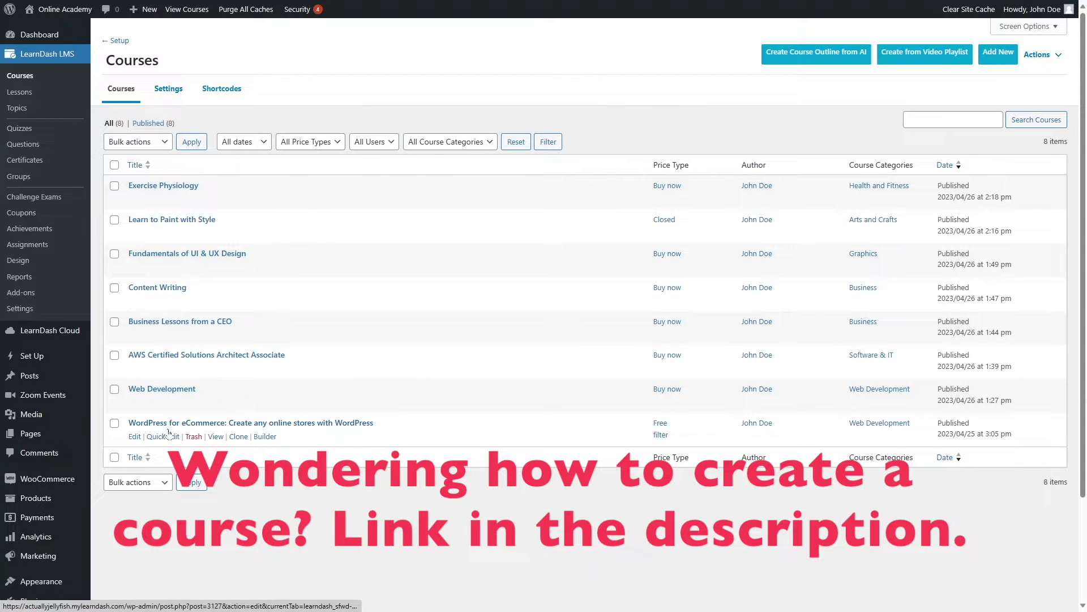
# Step: Open the WordPress for eCommerce course builder and edit its What is WordPress? topic
pyautogui.click(266, 437)
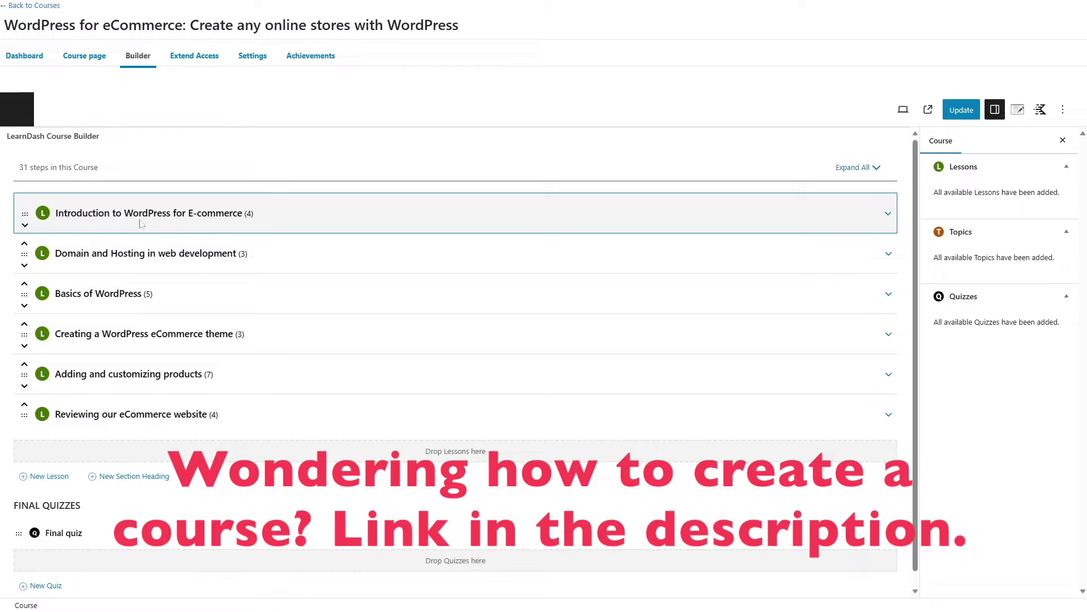
pyautogui.click(888, 213)
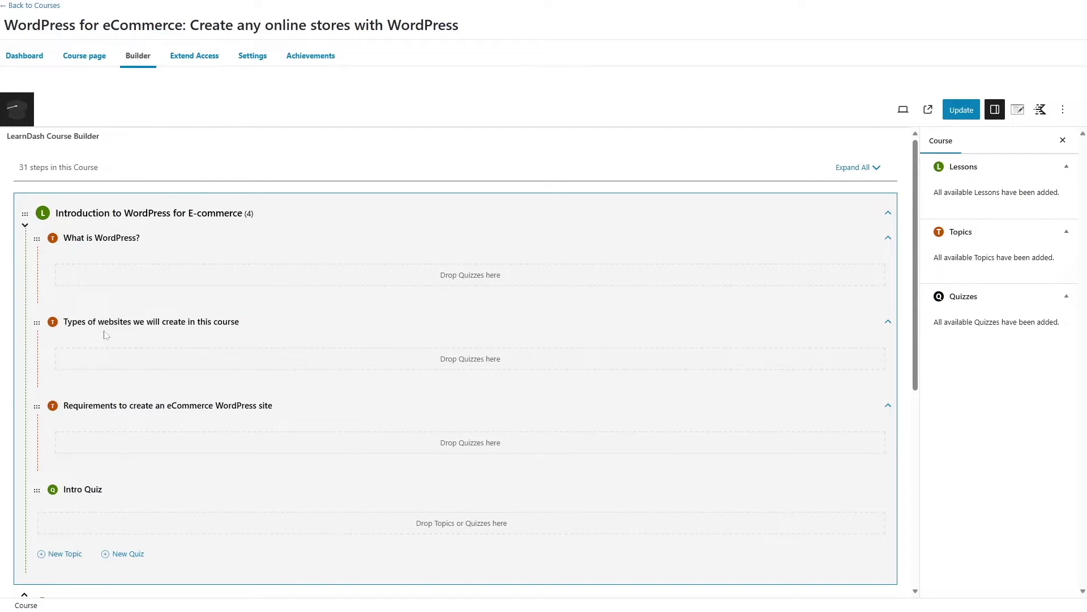
pyautogui.moveTo(155, 247)
pyautogui.click(830, 239)
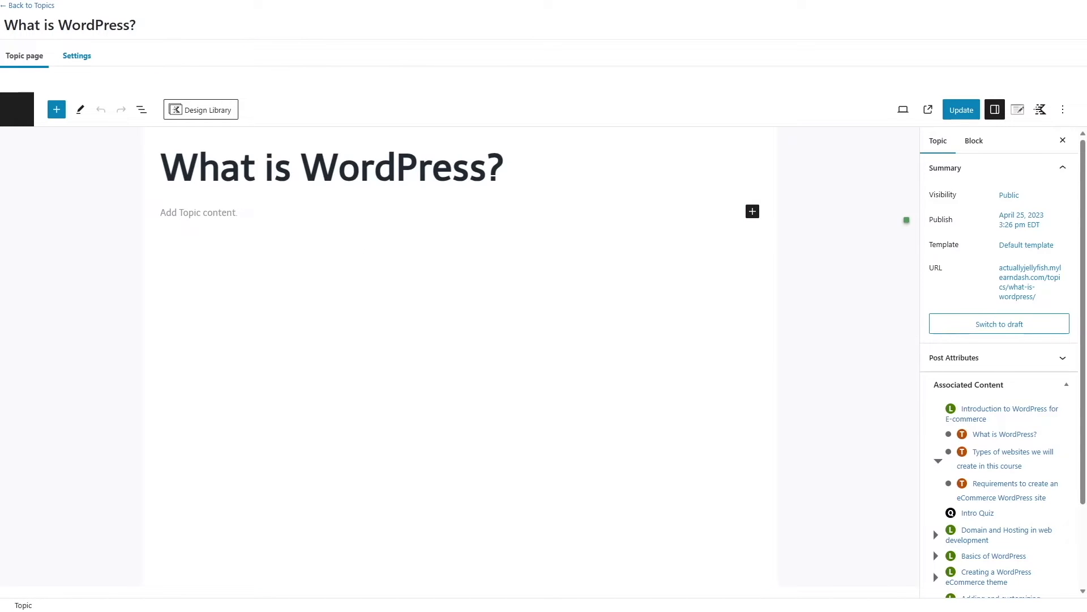
# Step: Insert a Zoom - Join via Browser block into the topic using a 'zoom' block search
pyautogui.click(181, 212)
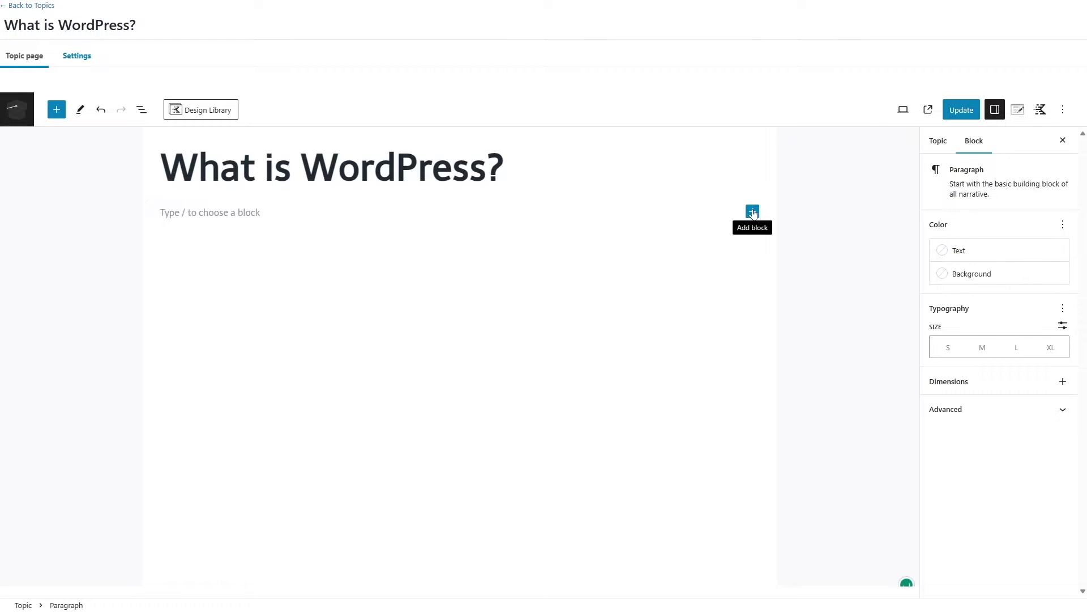
pyautogui.click(753, 212)
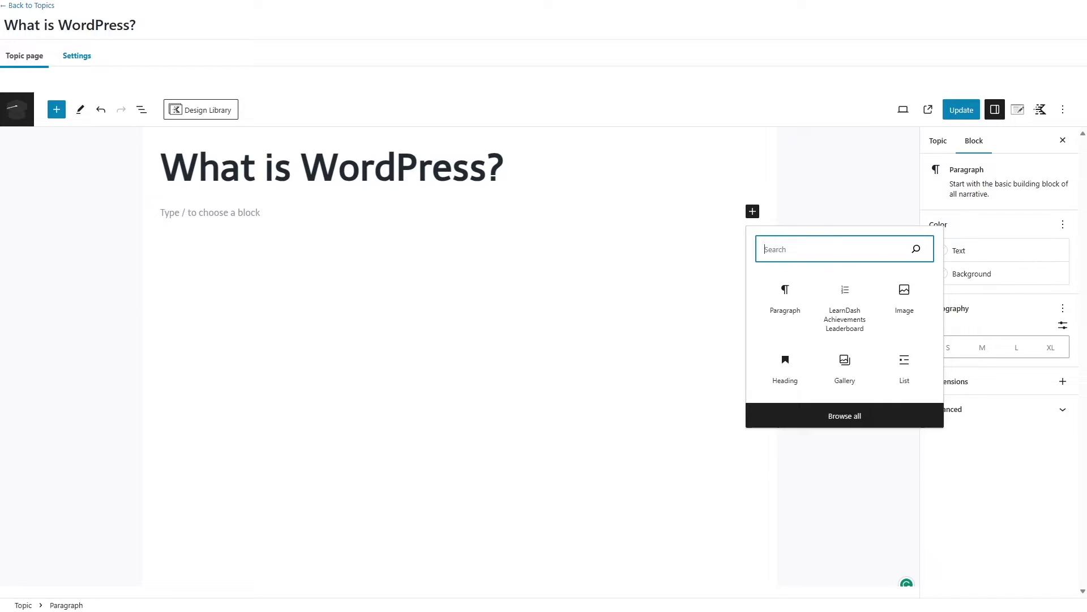
pyautogui.write('zoom')
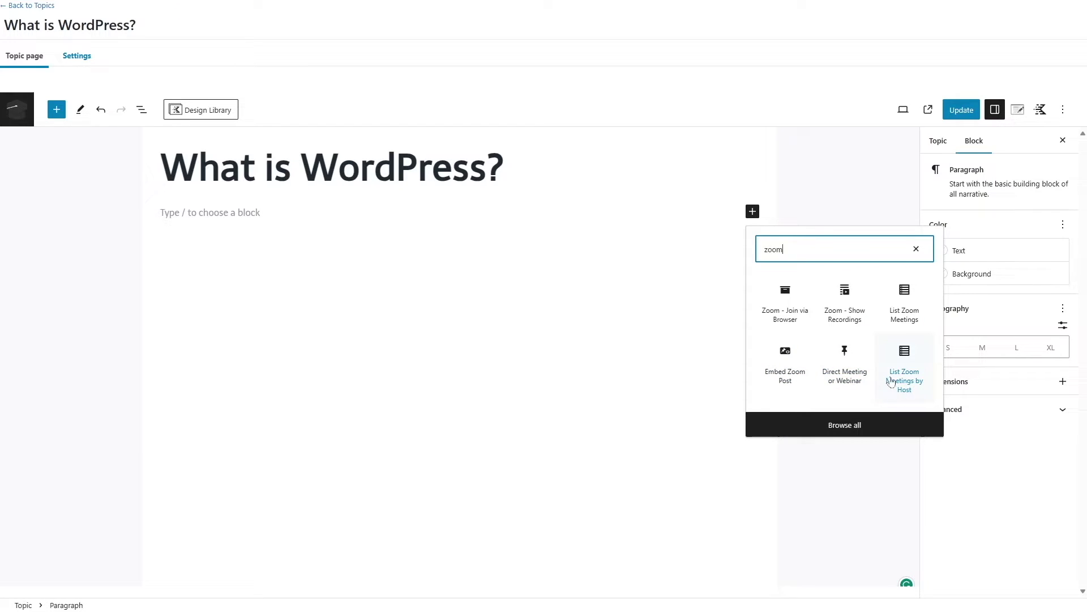
pyautogui.click(784, 304)
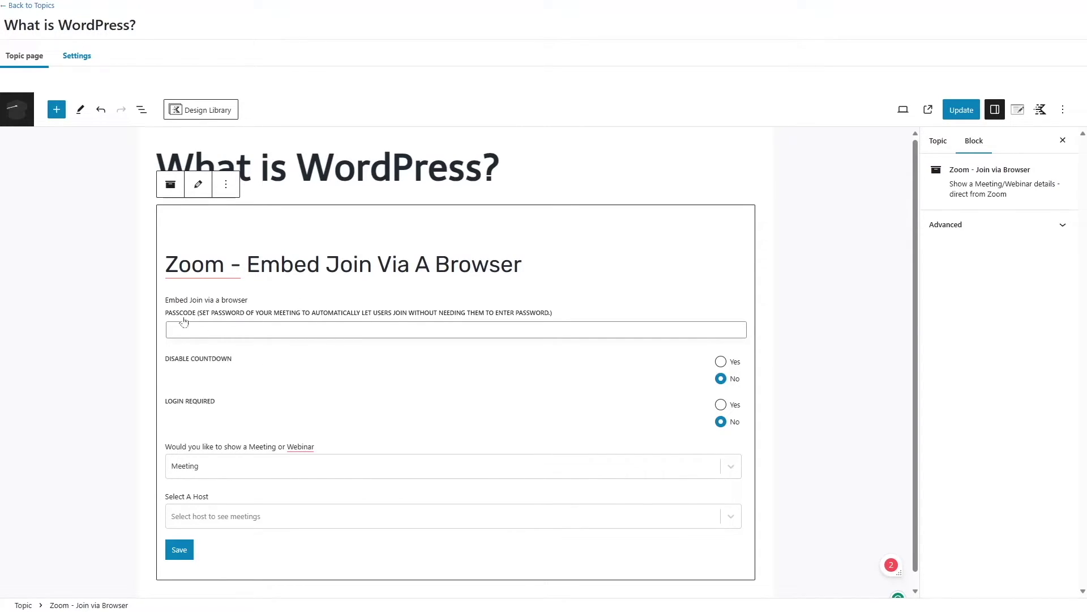
# Step: Set the block's Login Required to Yes and its event type to Meeting
pyautogui.write('12')
pyautogui.click(721, 404)
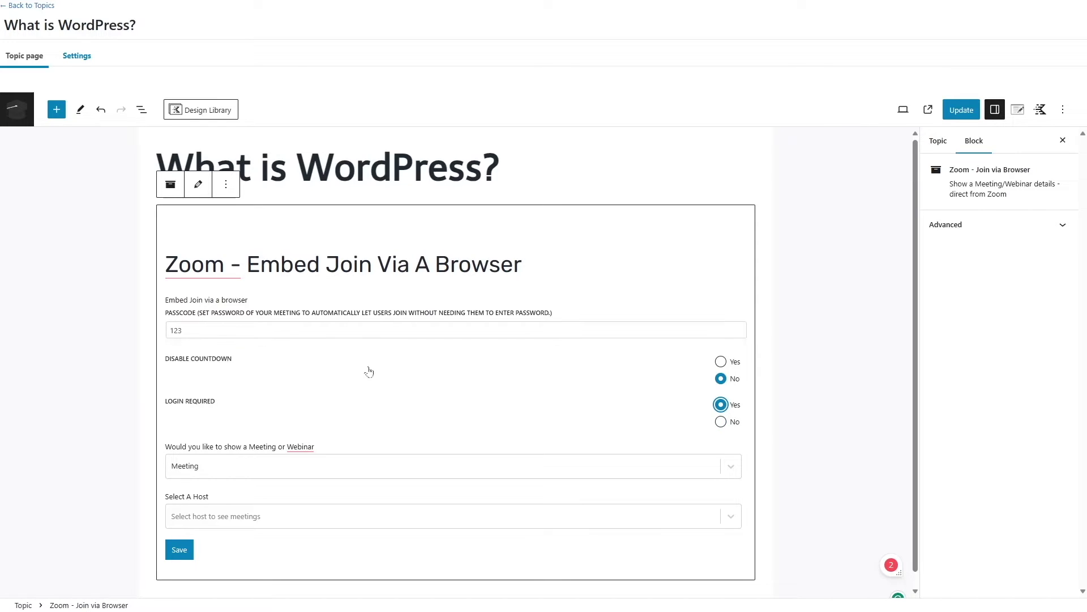
pyautogui.scroll(-1, 246, 425)
pyautogui.click(212, 453)
pyautogui.click(207, 481)
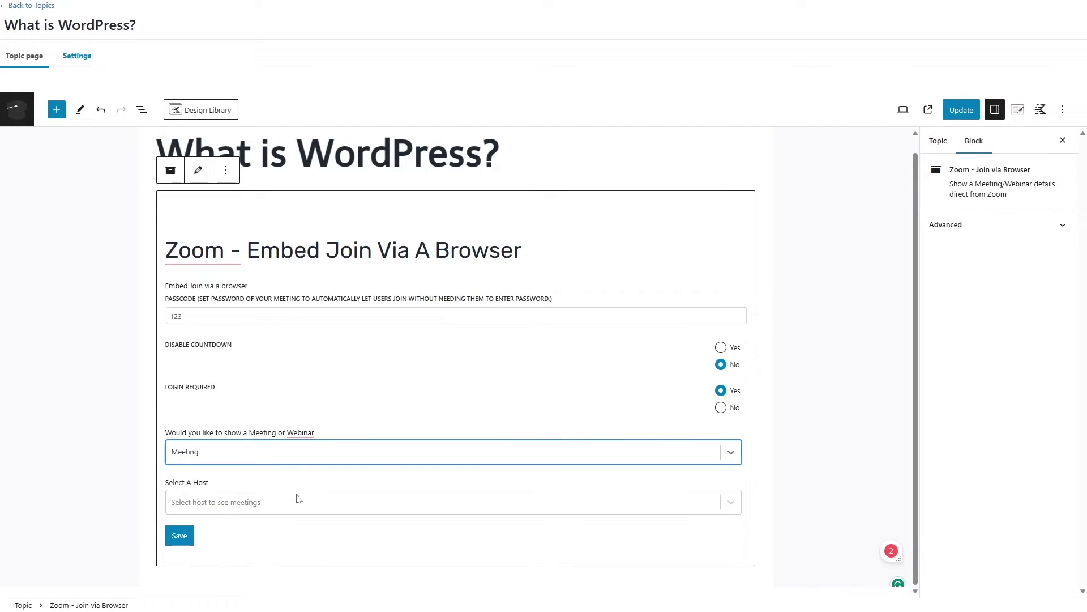
# Step: Choose the host and WordPress Online Class 1, save the block, and update the topic
pyautogui.click(298, 502)
pyautogui.click(227, 532)
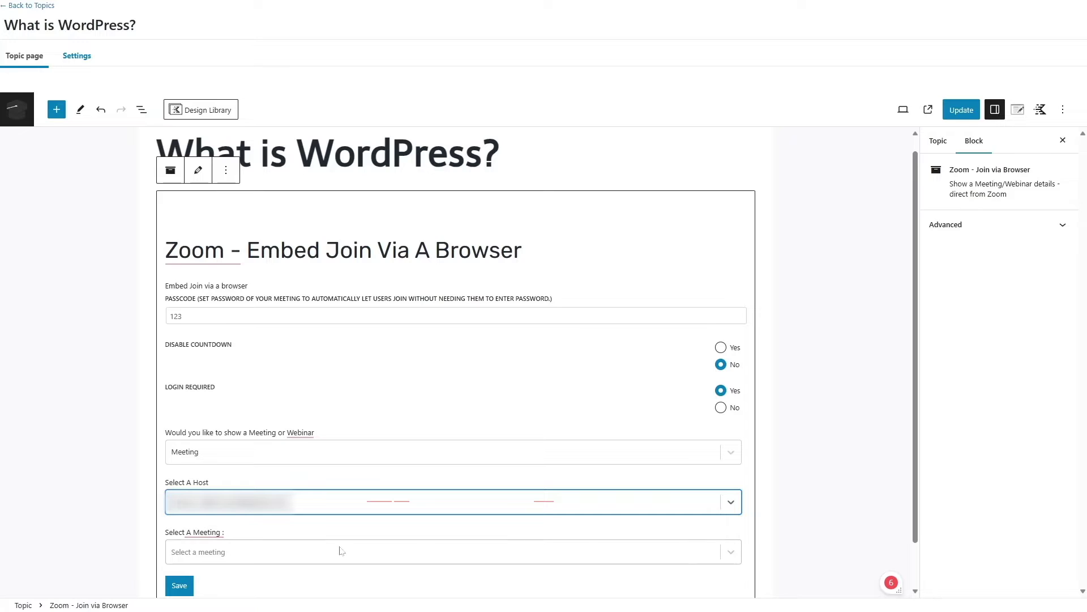
pyautogui.click(383, 551)
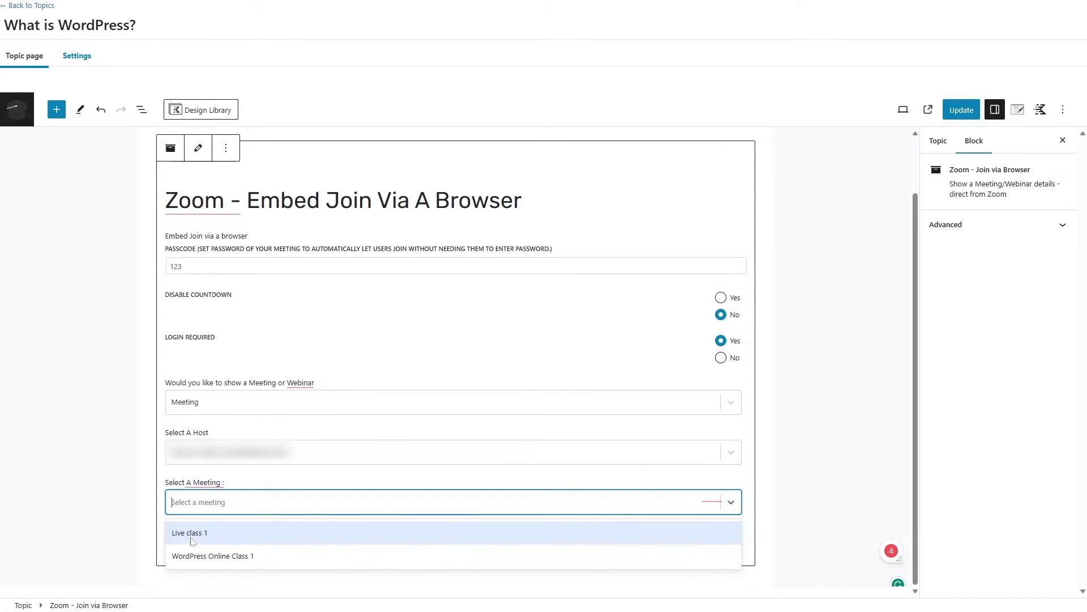
pyautogui.click(203, 556)
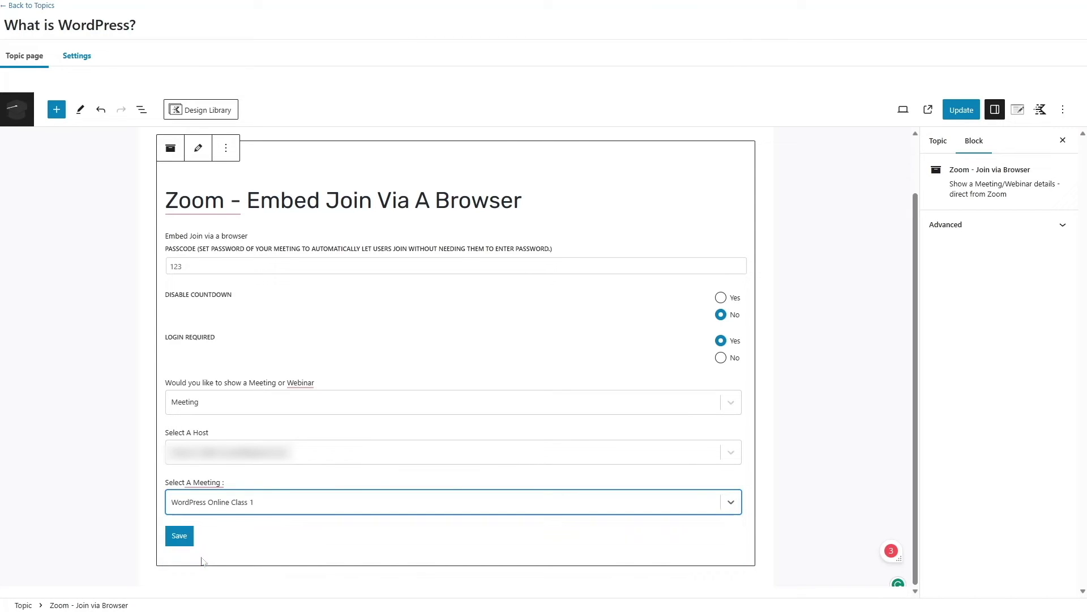
pyautogui.click(180, 536)
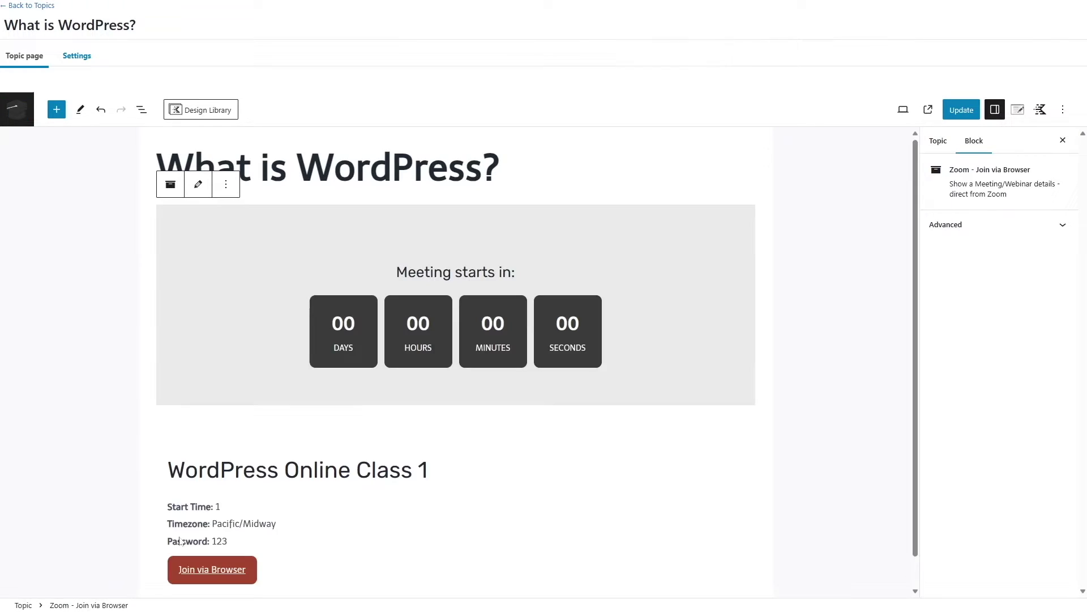
pyautogui.click(961, 110)
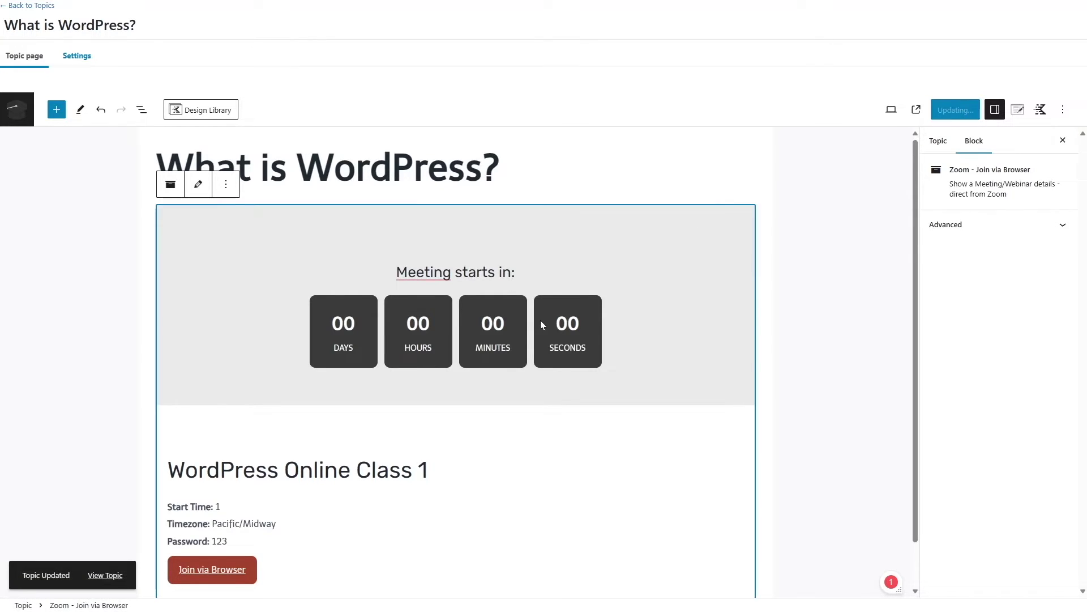
pyautogui.click(106, 584)
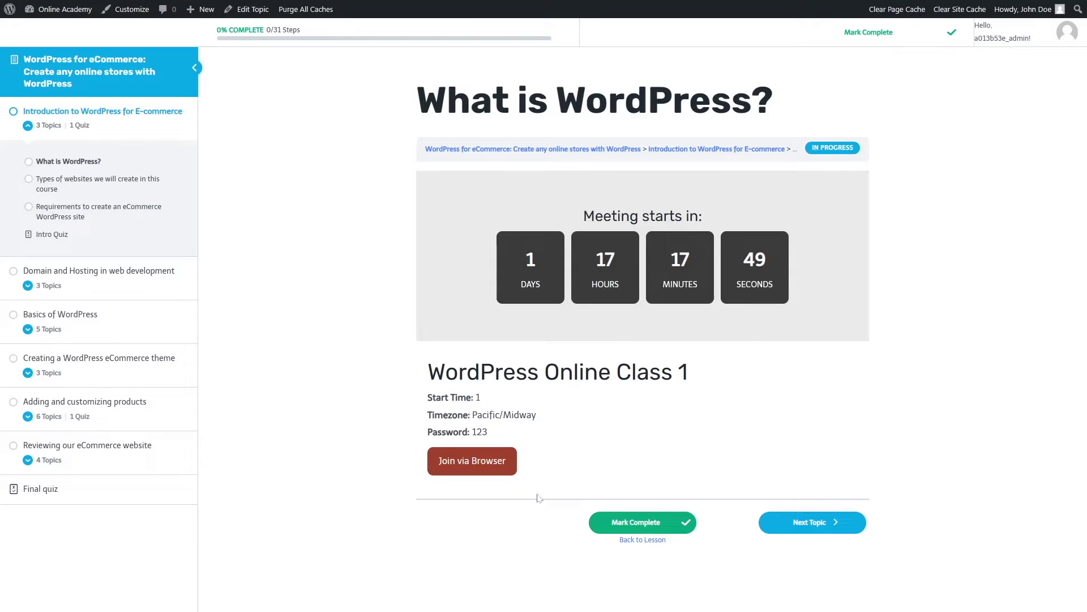
# Step: Join WordPress Online Class 1 in the browser from the live topic's Zoom join page
pyautogui.click(461, 466)
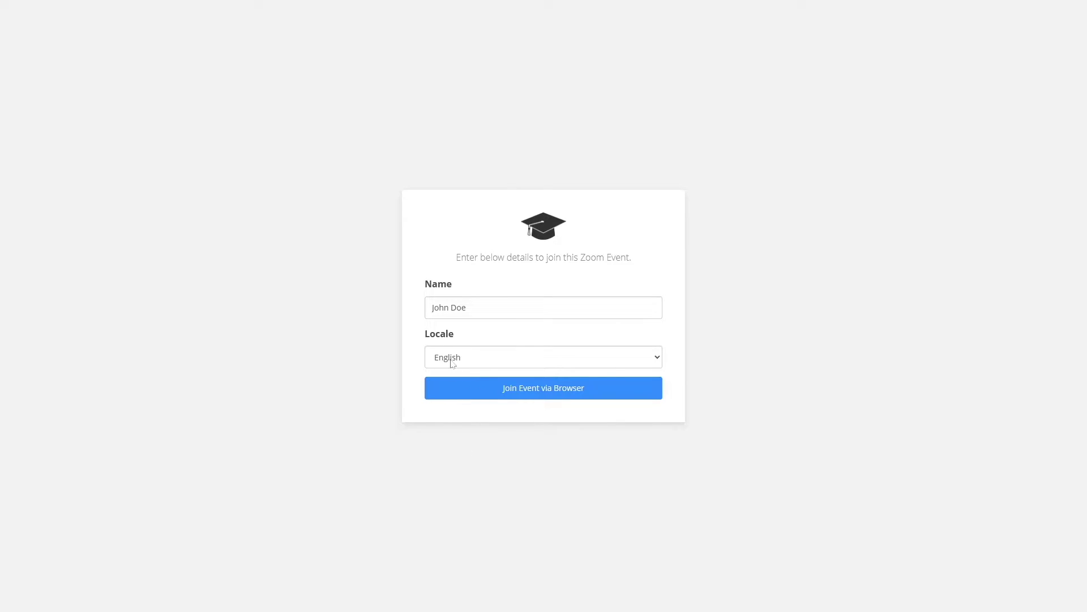
pyautogui.click(535, 393)
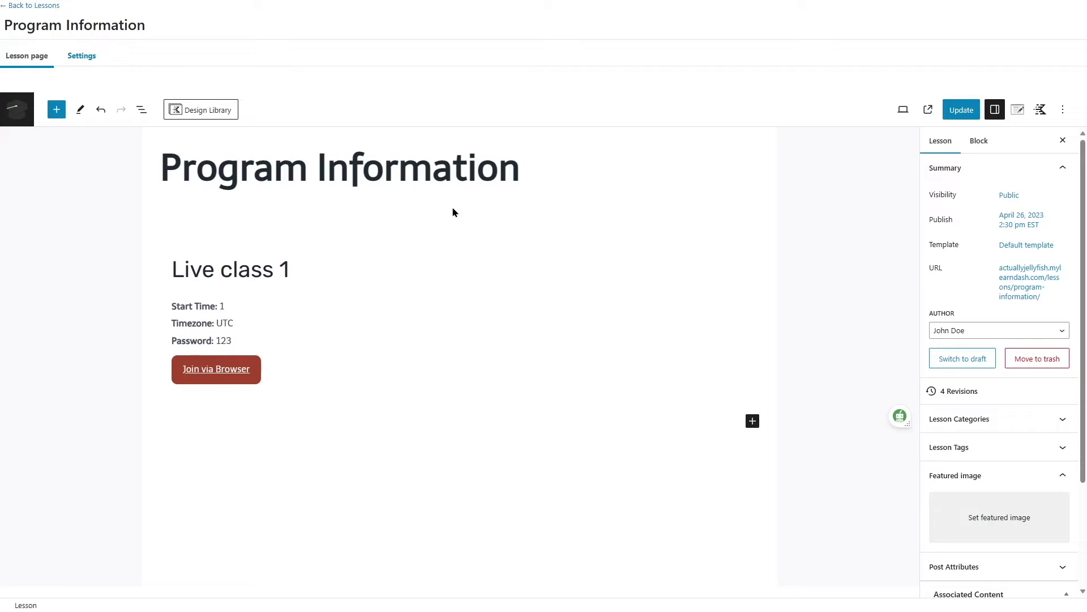
# Step: Insert a Zoom Direct Meeting or Webinar block below the Live class 1 embed
pyautogui.click(575, 290)
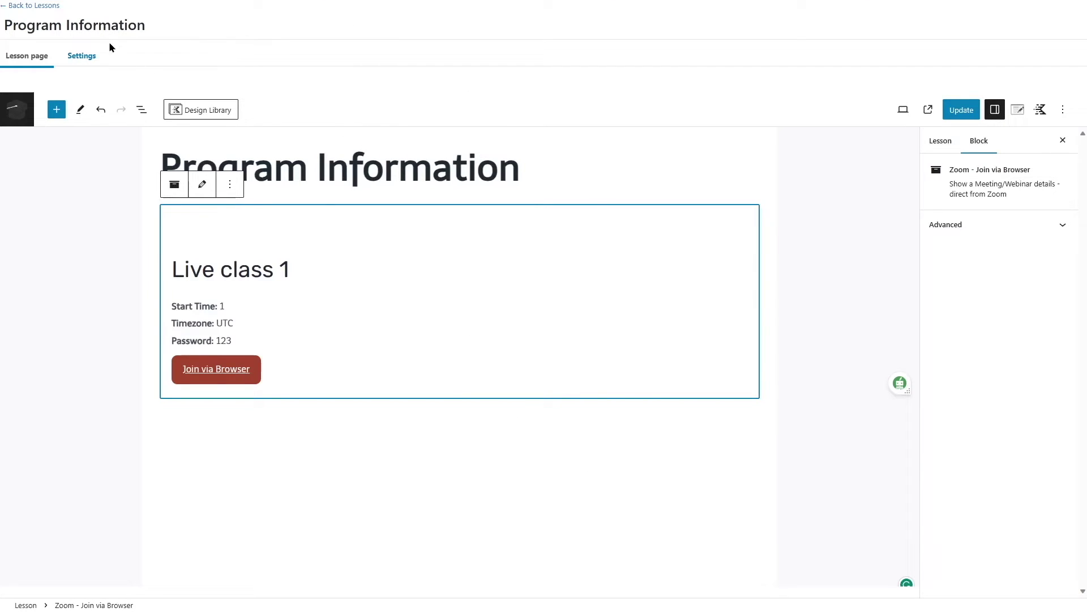
pyautogui.click(729, 457)
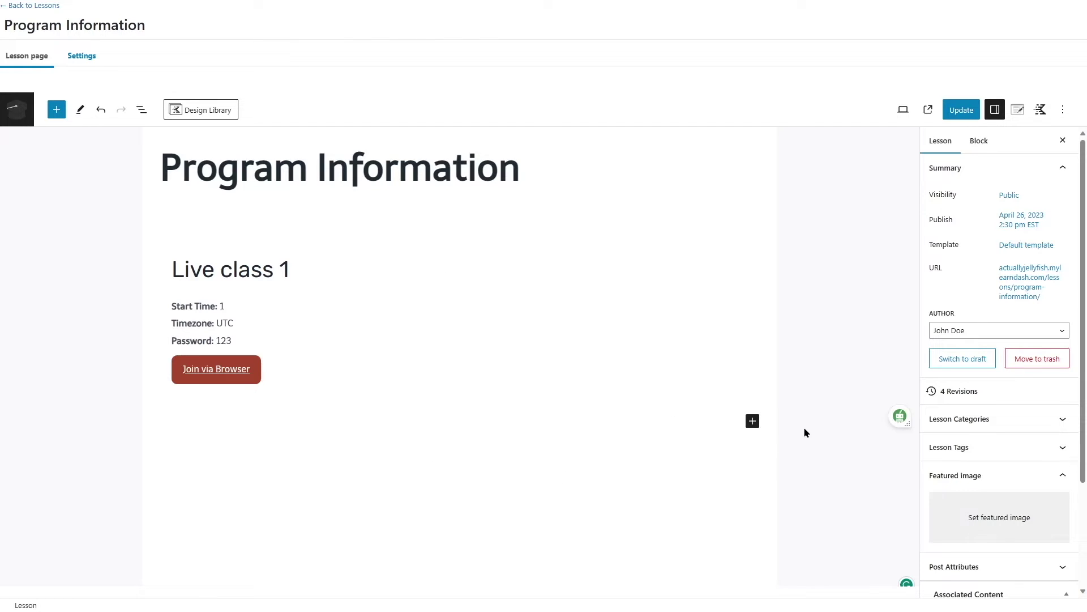
pyautogui.click(753, 421)
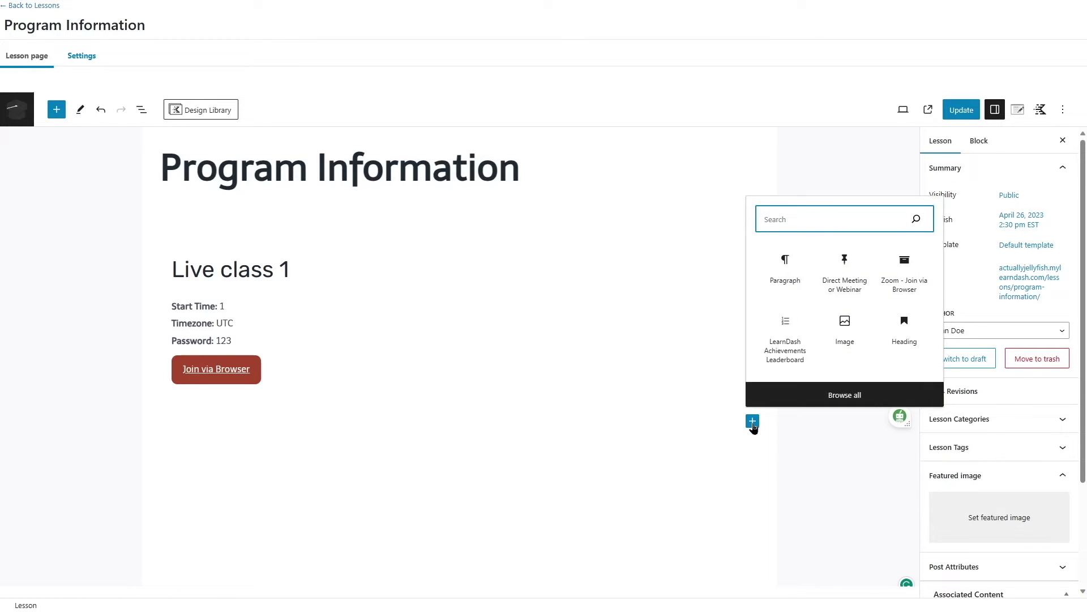
pyautogui.click(845, 267)
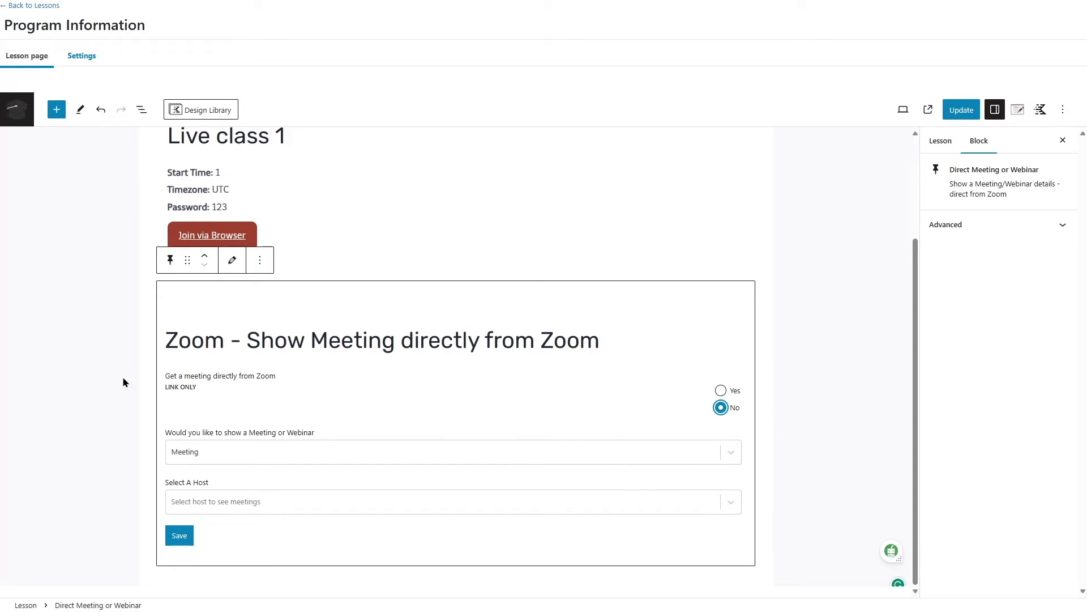
# Step: Set the block to Meeting type with the host and the WP class meeting, leaving link-only off
pyautogui.click(720, 391)
pyautogui.click(720, 407)
pyautogui.click(199, 457)
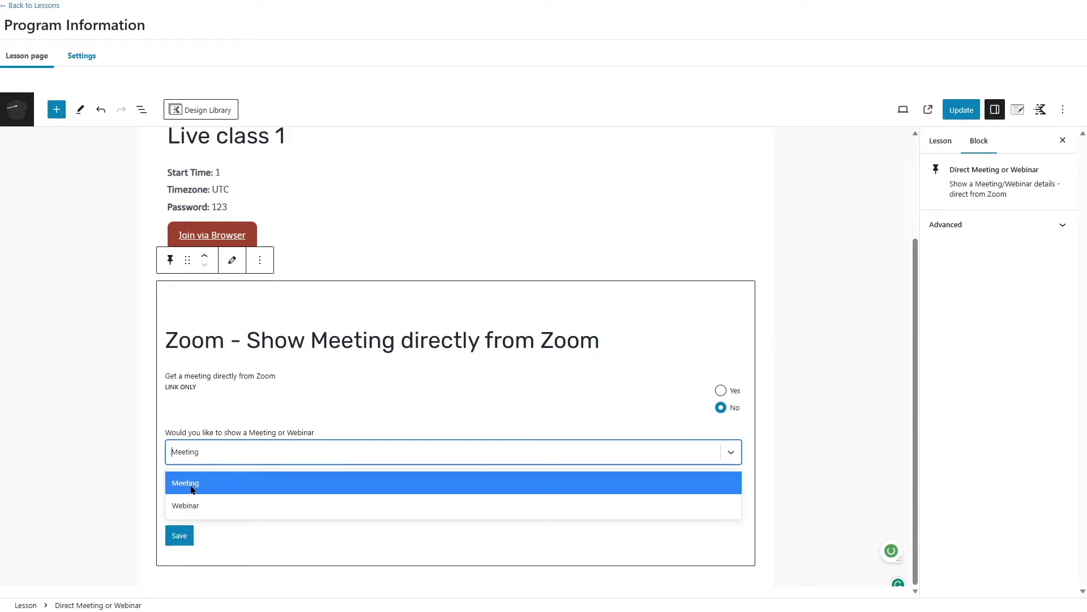
pyautogui.click(197, 487)
pyautogui.click(224, 505)
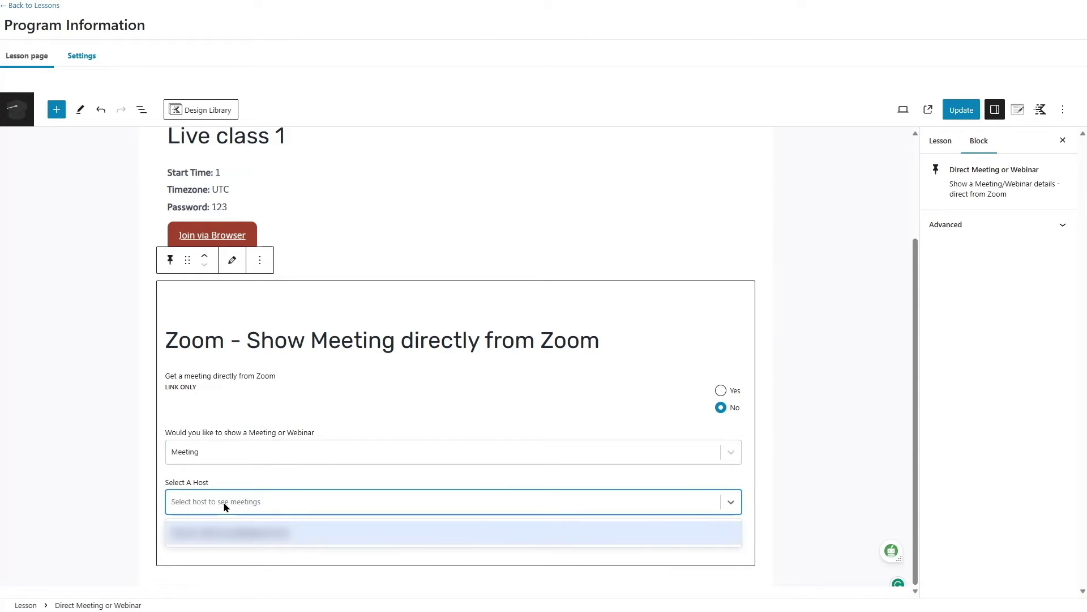
pyautogui.click(216, 530)
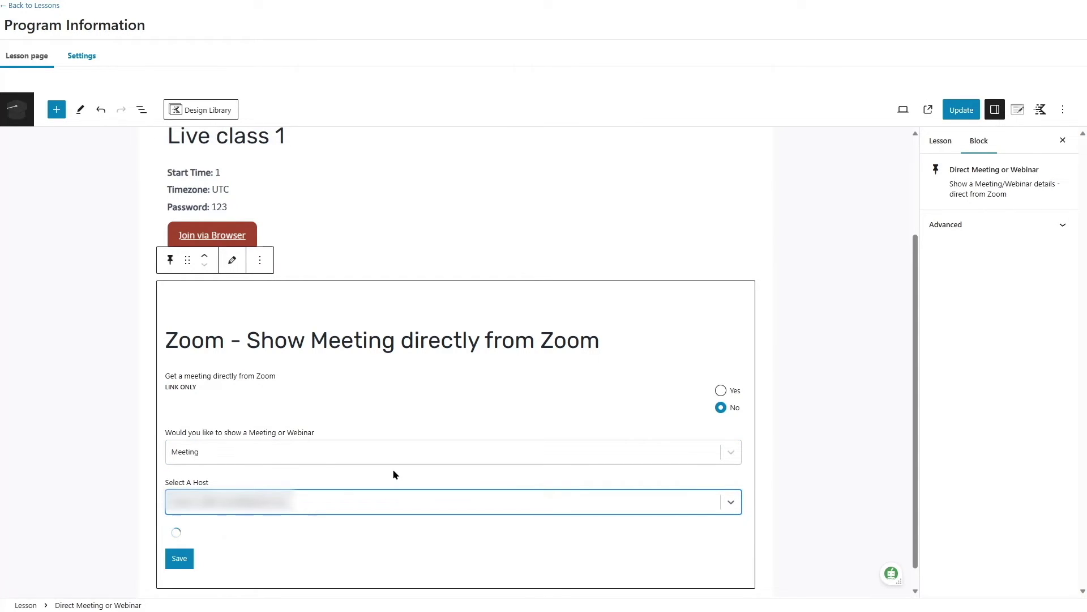
pyautogui.click(266, 548)
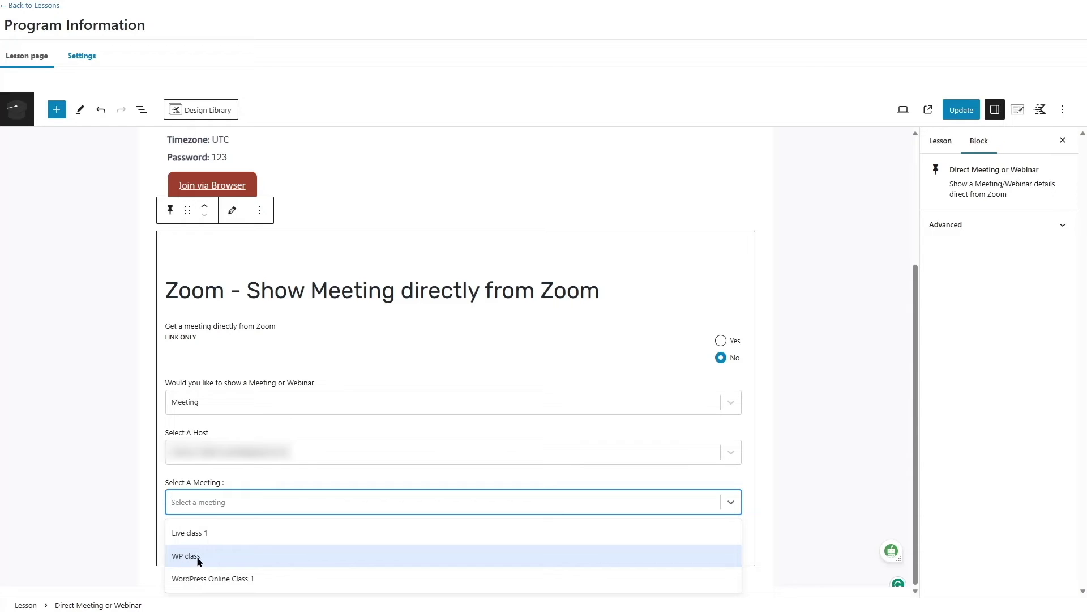
pyautogui.click(198, 556)
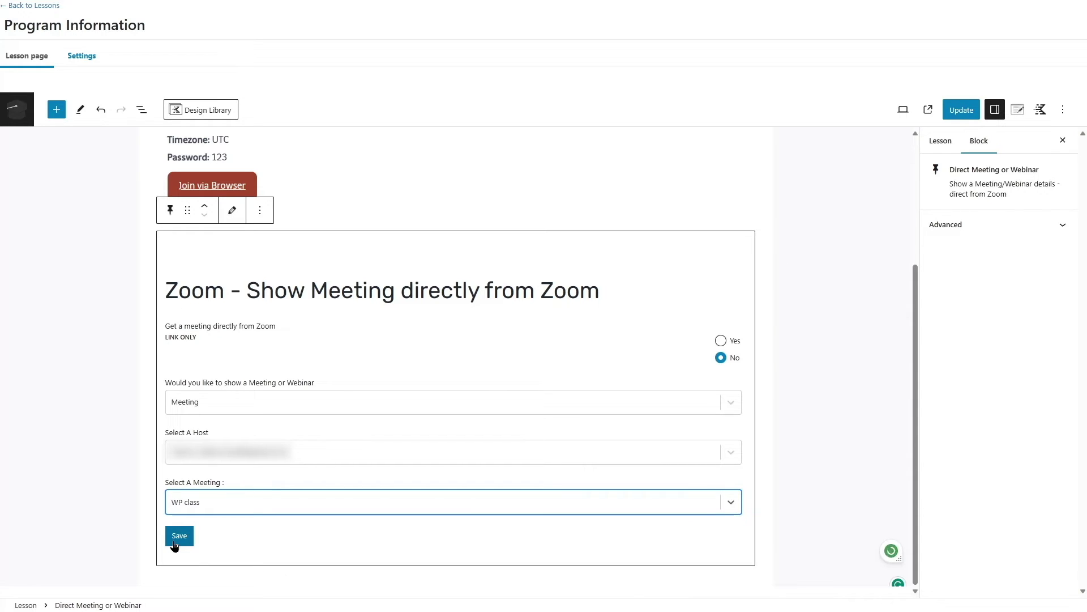
# Step: Save the block to show the meeting details, update the lesson and view it live
pyautogui.click(174, 543)
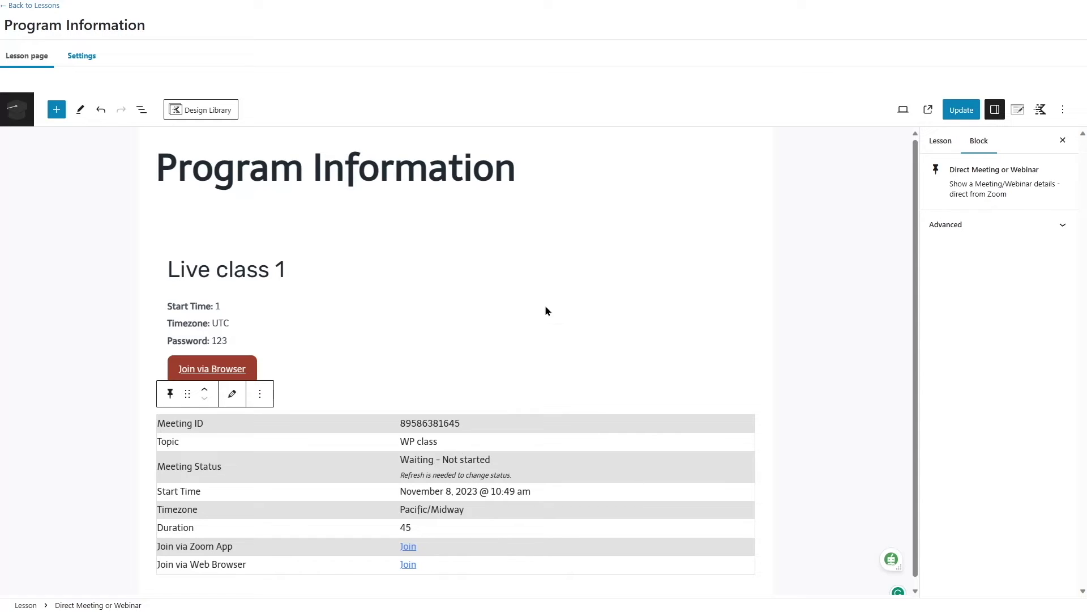
pyautogui.click(961, 111)
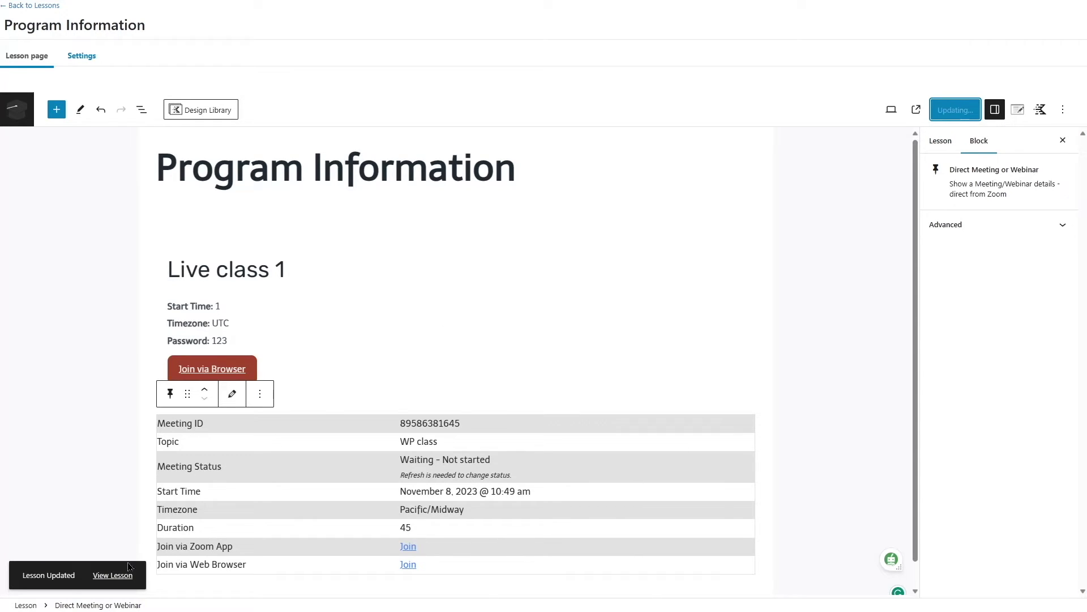
pyautogui.click(117, 575)
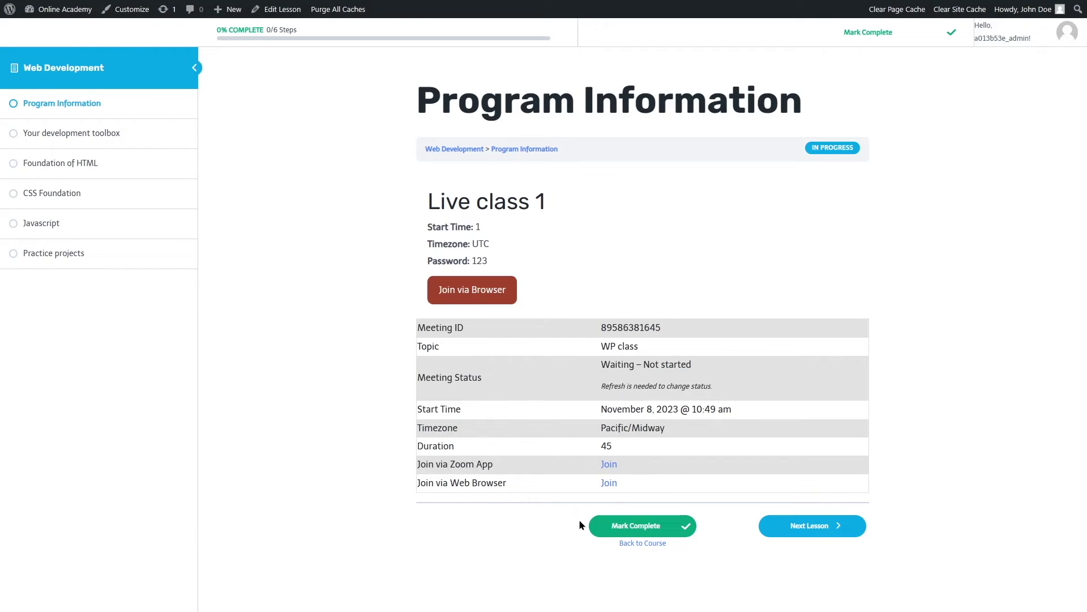
# Step: Join the WP class meeting in the Zoom desktop app, then leave the meeting
pyautogui.click(613, 467)
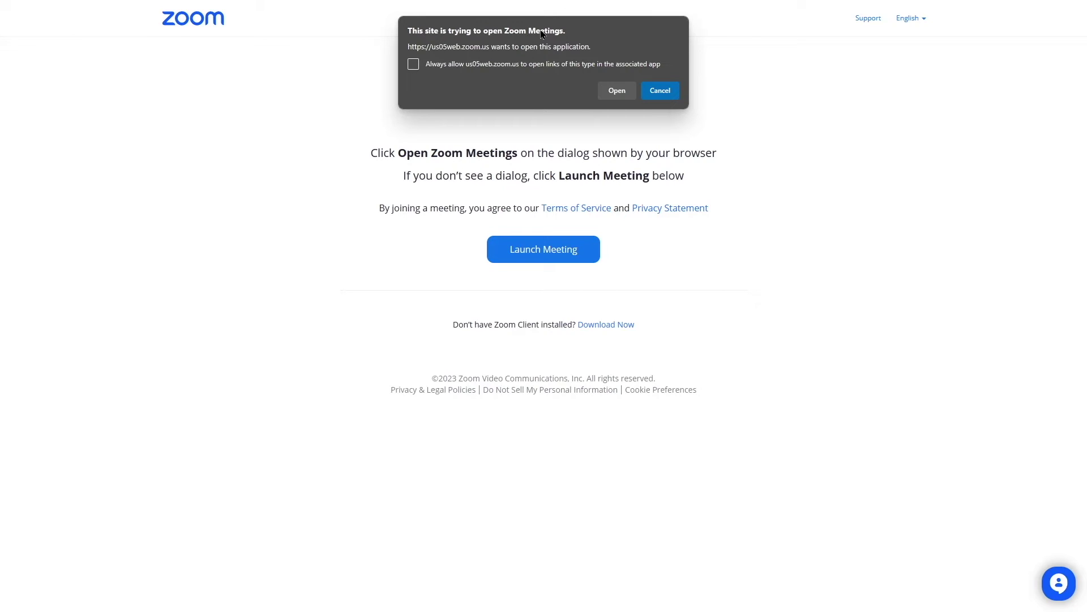
pyautogui.click(621, 94)
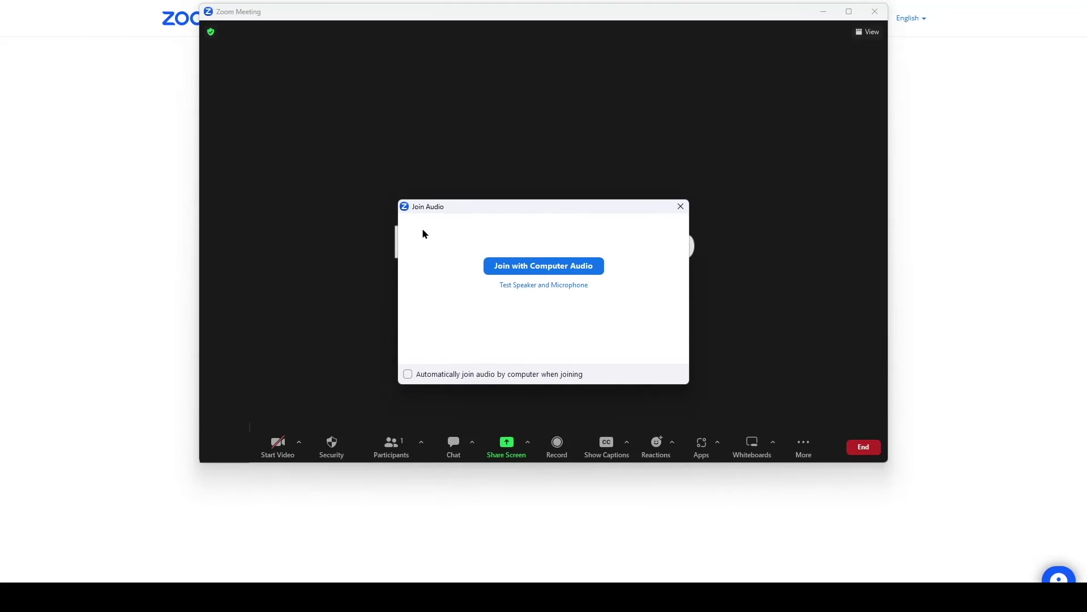
pyautogui.click(857, 449)
pyautogui.click(810, 419)
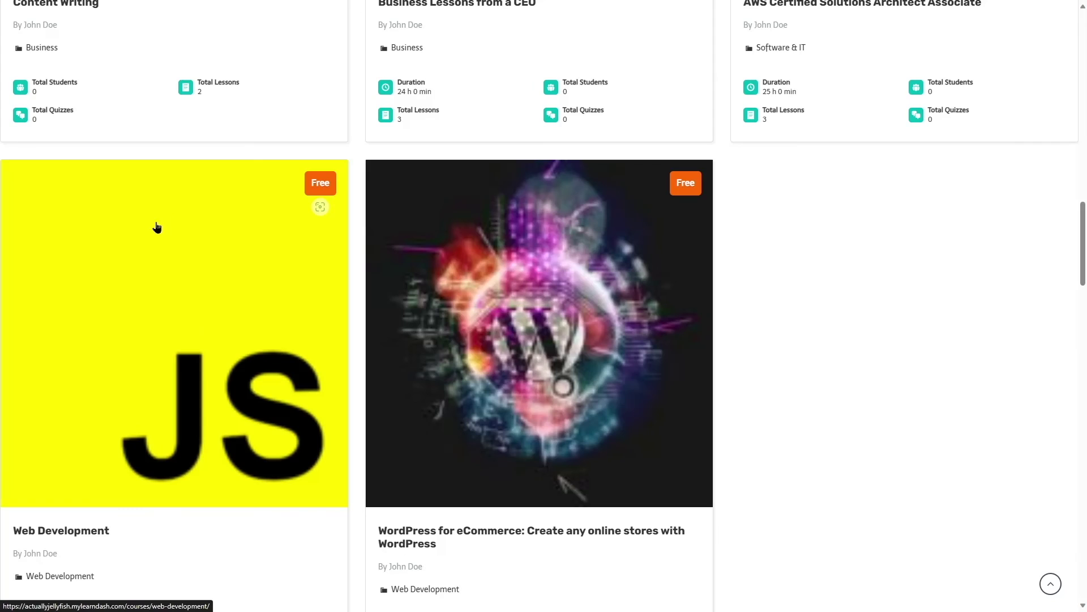
# Step: Go to the Web Development course's Program Information lesson and join Live class 1 via browser
pyautogui.click(206, 341)
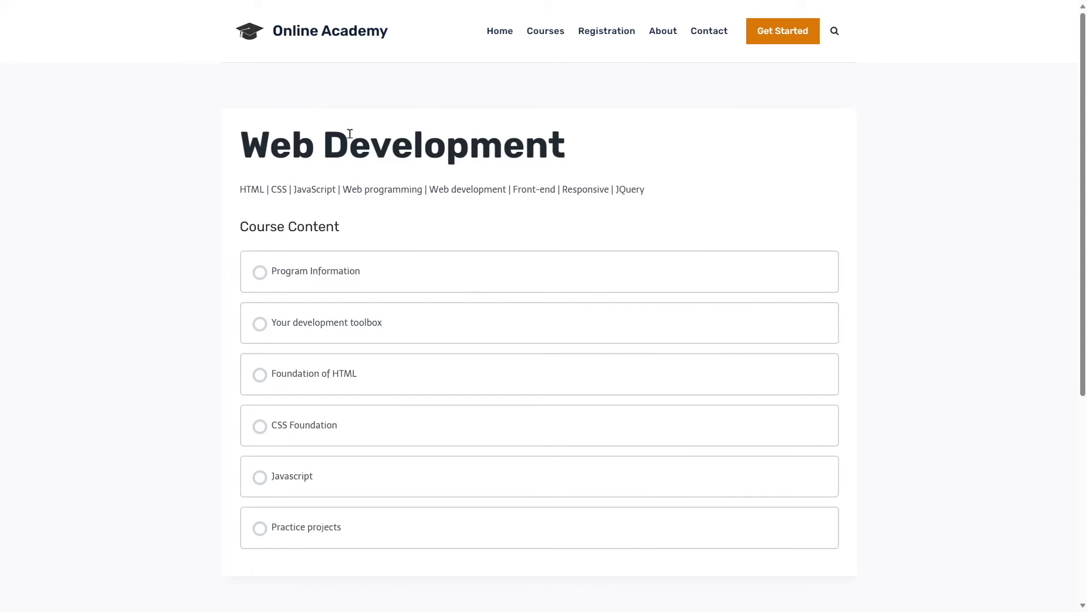
pyautogui.click(303, 276)
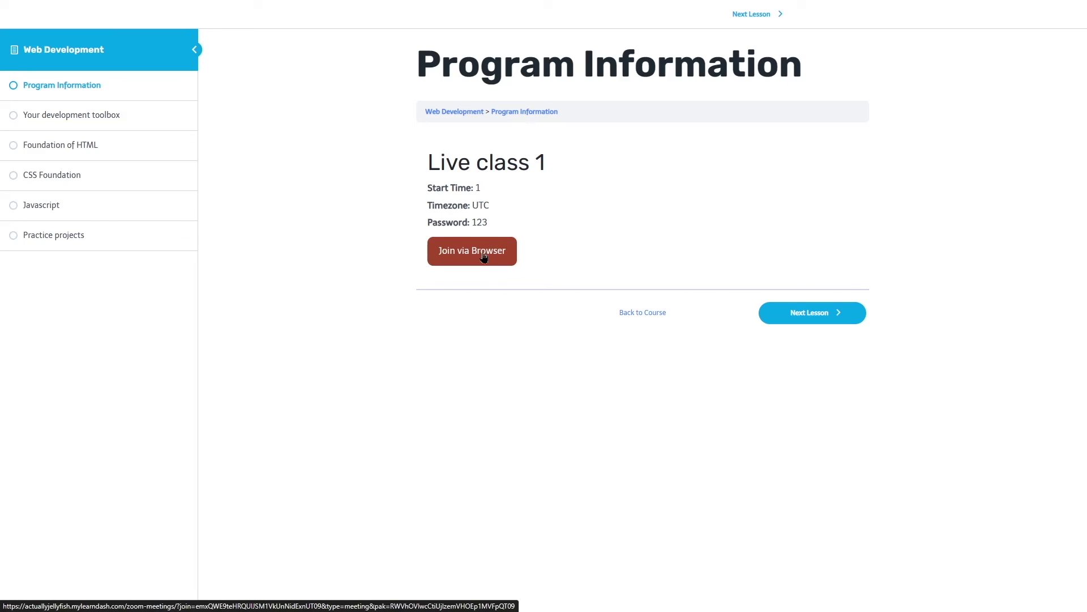
pyautogui.click(504, 258)
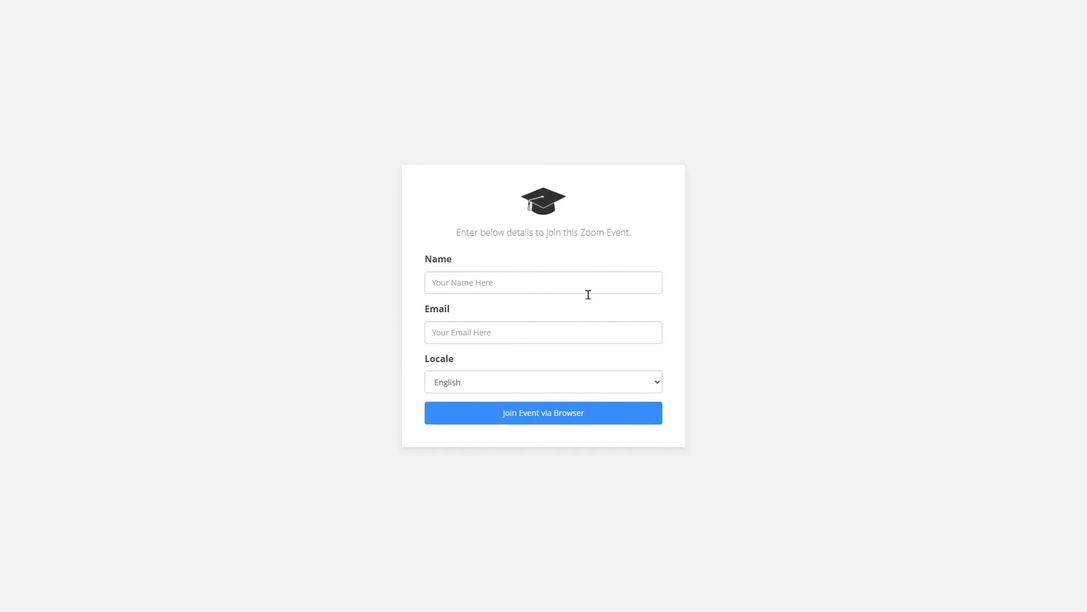
# Step: Enter the participant's name and e-mail and submit the Zoom Event join form
pyautogui.click(495, 281)
pyautogui.write('John Doe')
pyautogui.press('Tab')
pyautogui.write('examle@mail.com')
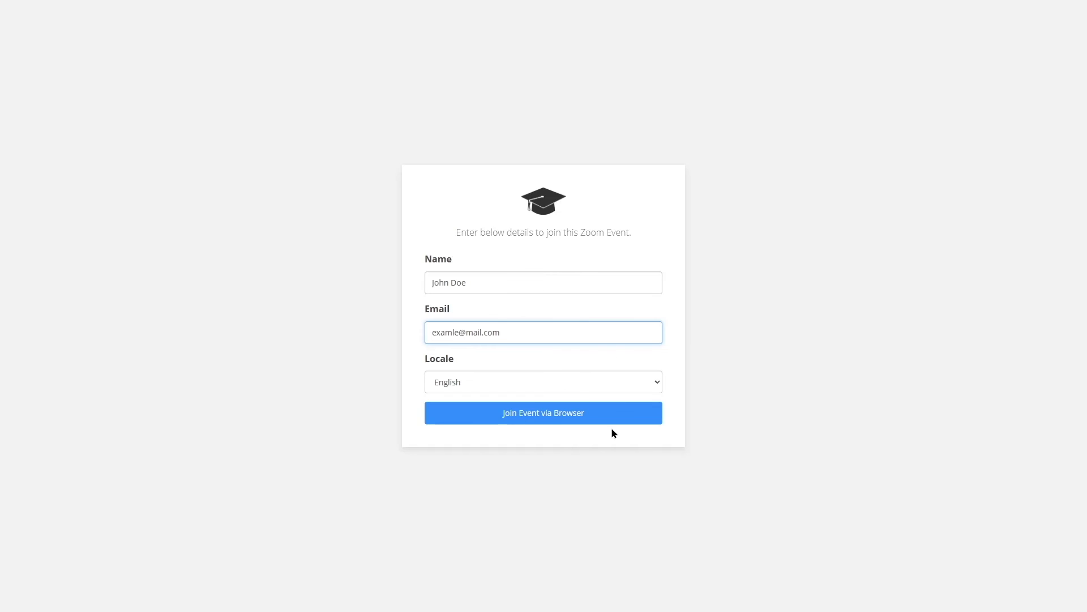
pyautogui.click(559, 422)
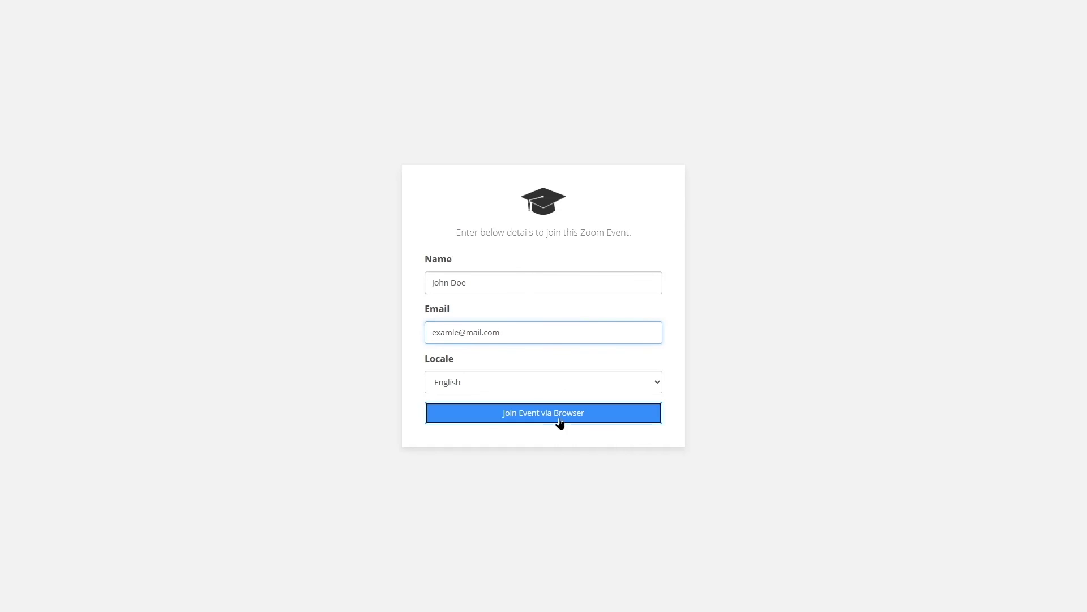